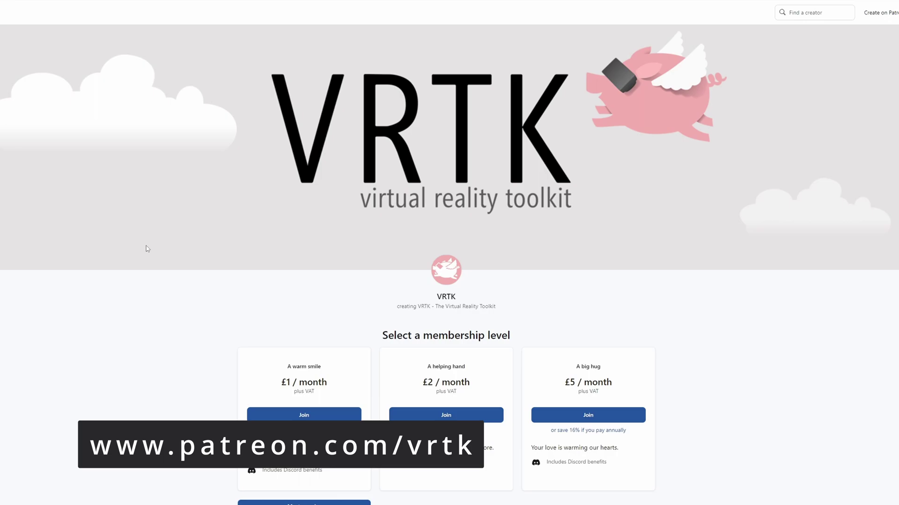
scroll(147, 249, down, 3)
scroll(163, 217, down, 5)
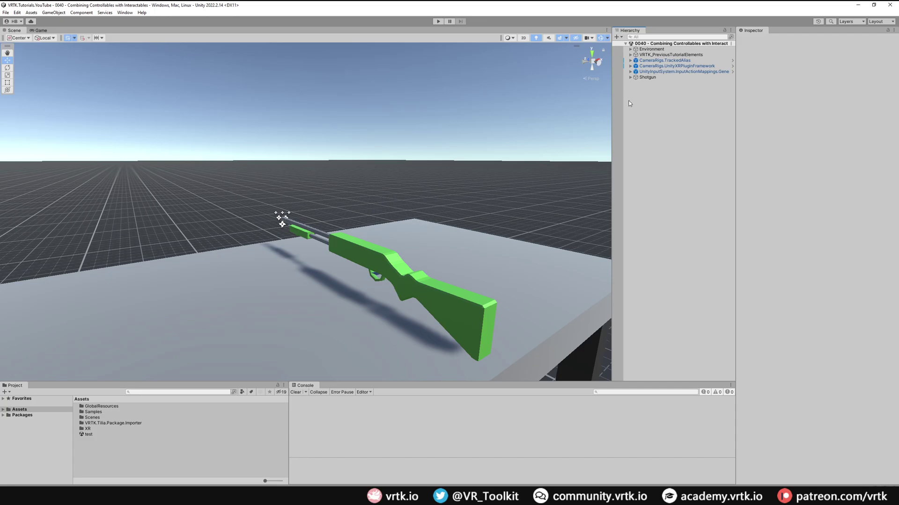
Convert the ShotgunPump object inside the Shotgun into a Linear Transform Drive with the Controllable Creator
click(630, 77)
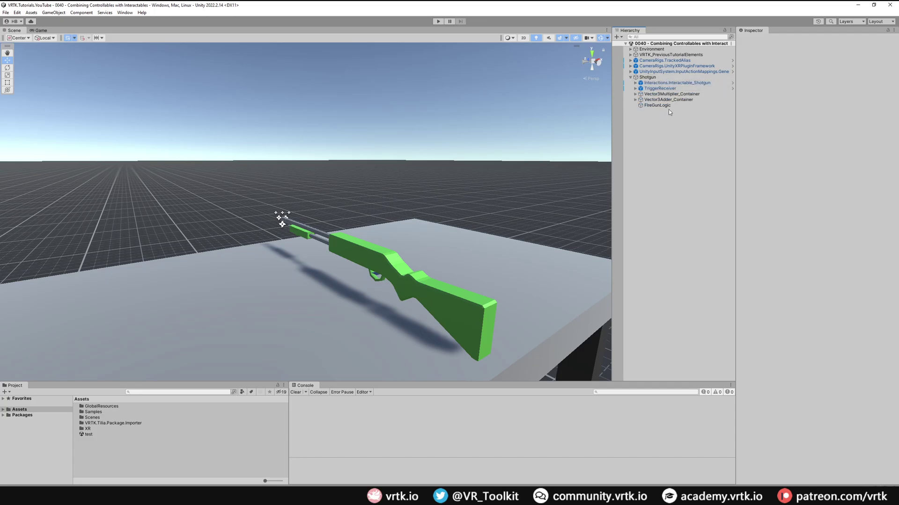
click(304, 238)
click(303, 237)
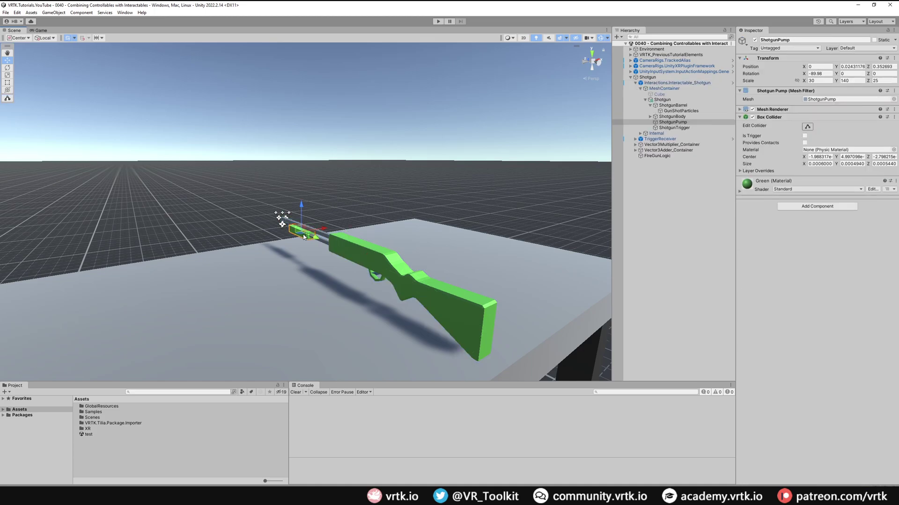
click(687, 122)
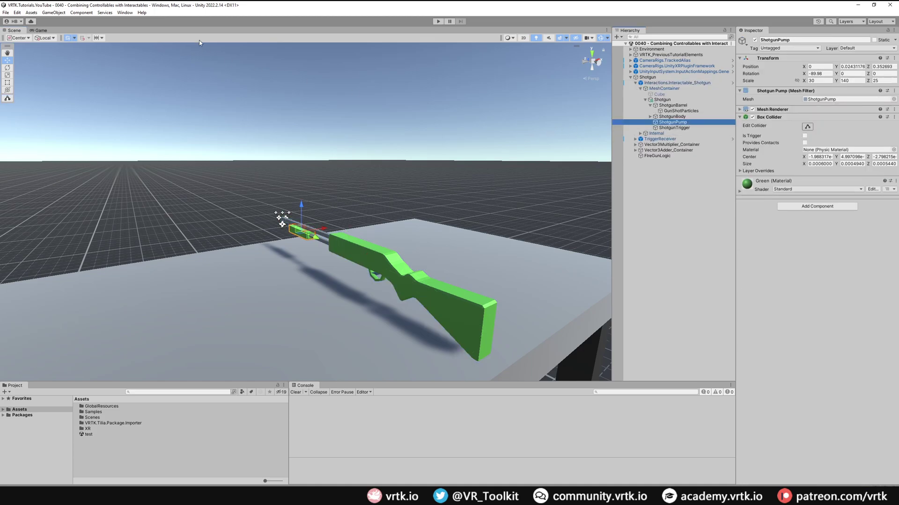
click(124, 12)
mouse_move(177, 68)
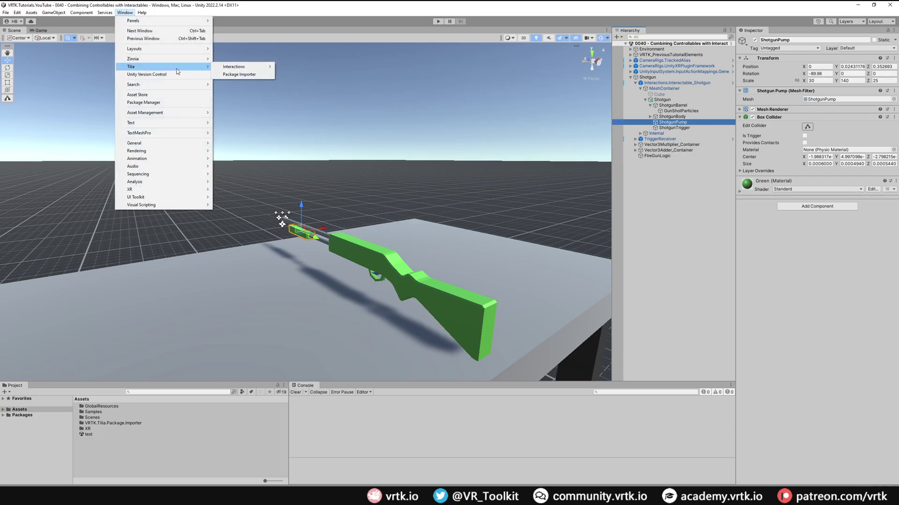
mouse_move(237, 68)
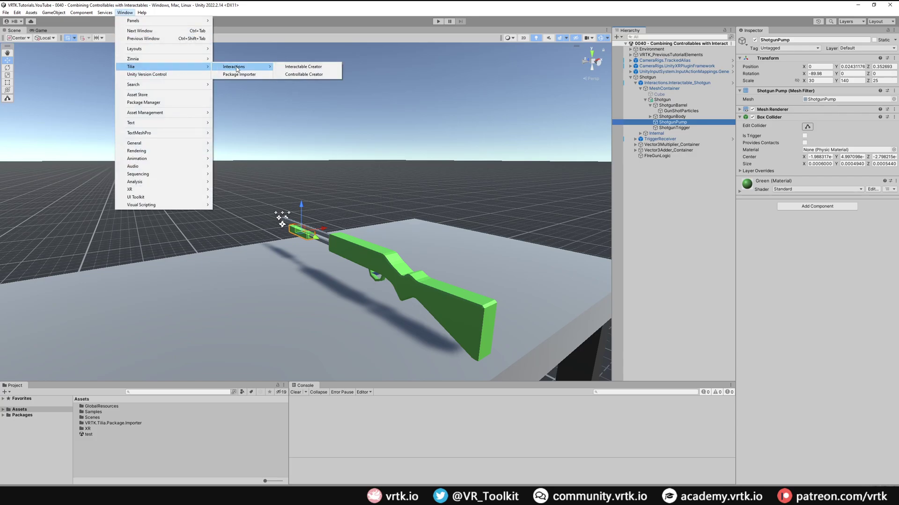
click(303, 75)
click(477, 118)
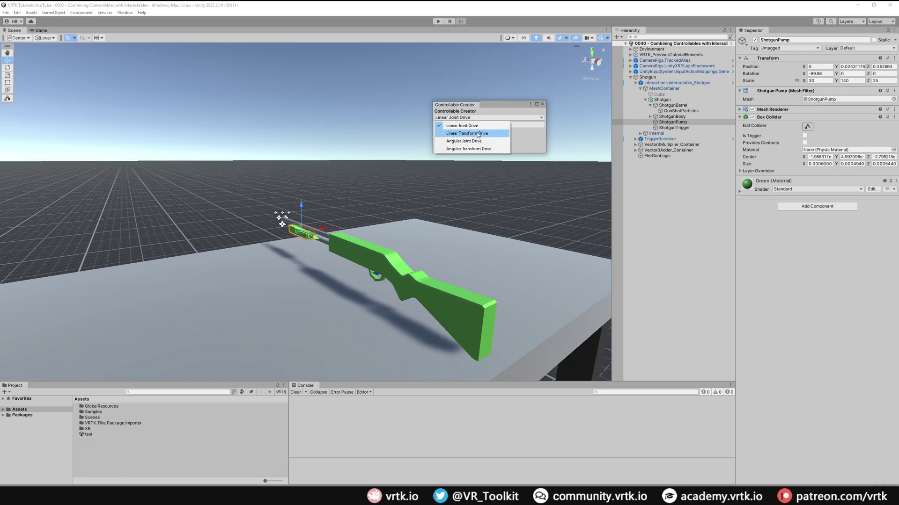
click(477, 134)
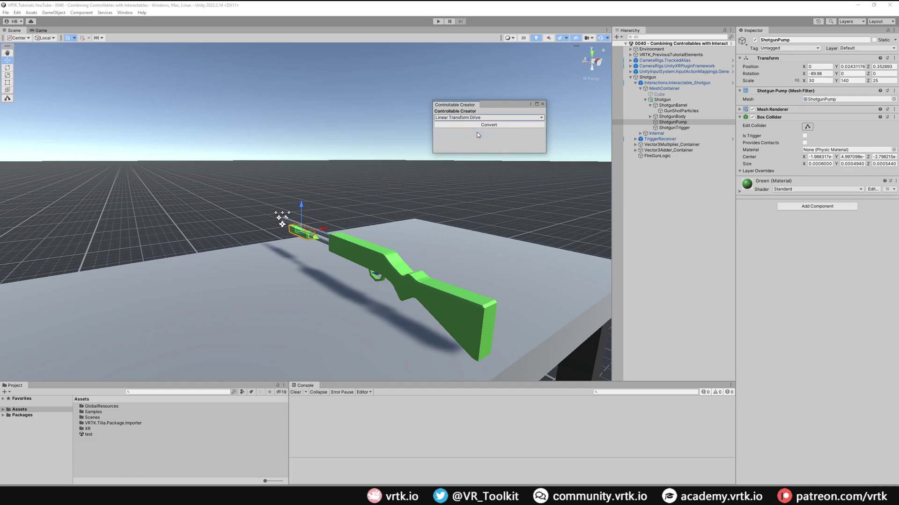
click(518, 125)
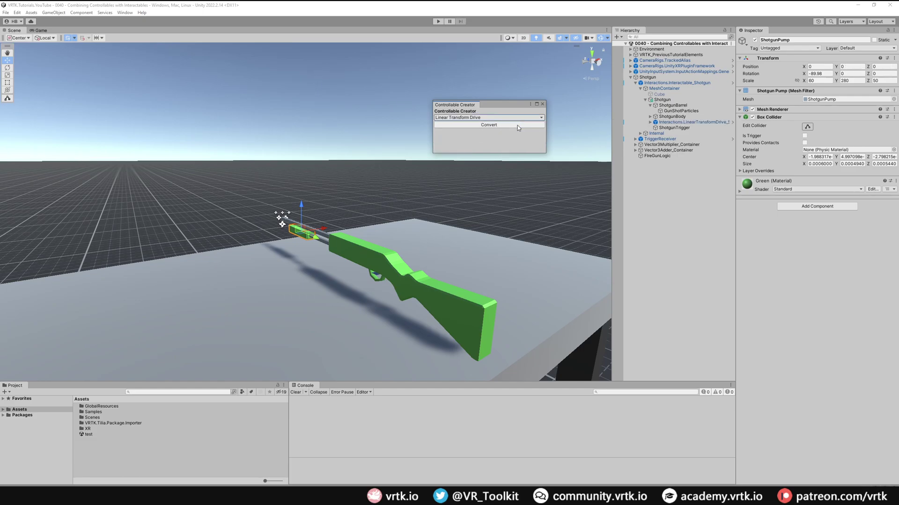
click(541, 104)
Set the shotgun pump's linear drive to the Z Axis with a drive speed of 15
click(671, 122)
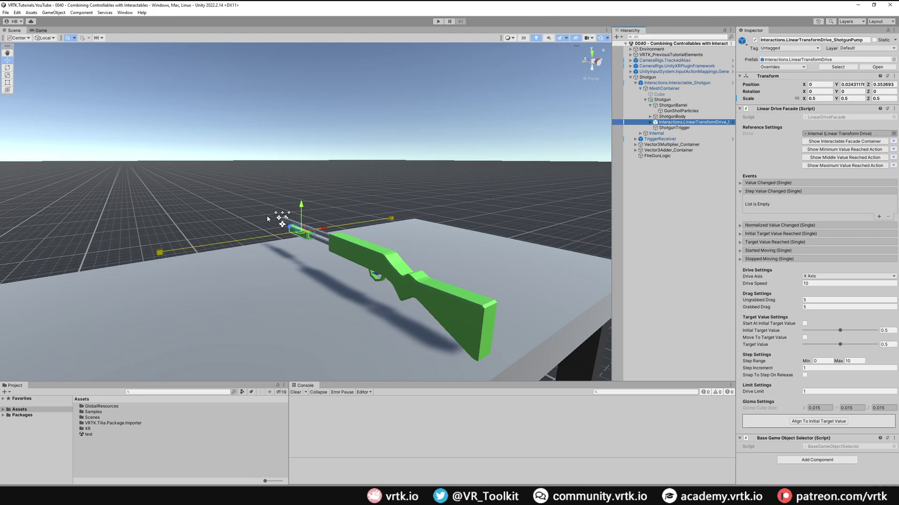
click(818, 276)
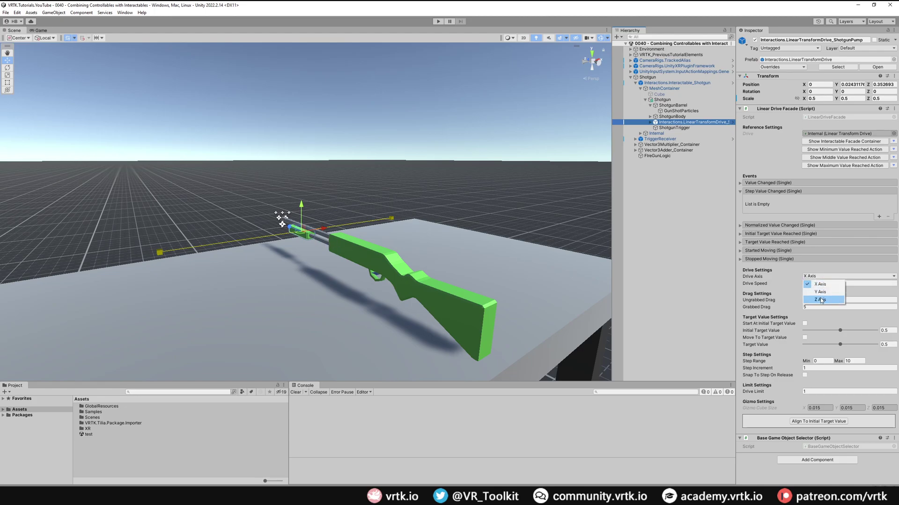
click(819, 300)
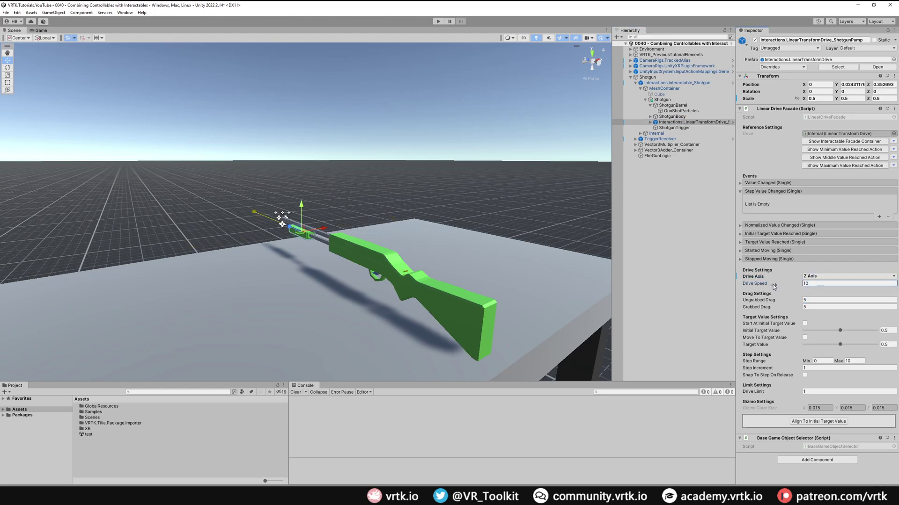
click(813, 284)
text(15)
Set both the ungrabbed drag and the grabbed drag of the pump's linear drive to 1
click(817, 299)
text(1)
key(Tab)
text(1)
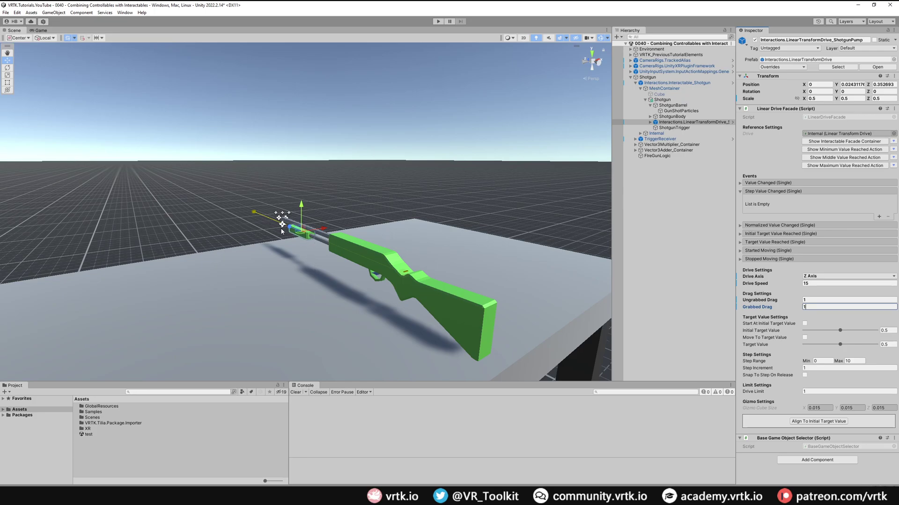
Enable Move To Target Value and Start At Initial Target Value on the pump drive, with both target values at 1
click(804, 338)
drag(841, 344, 887, 347)
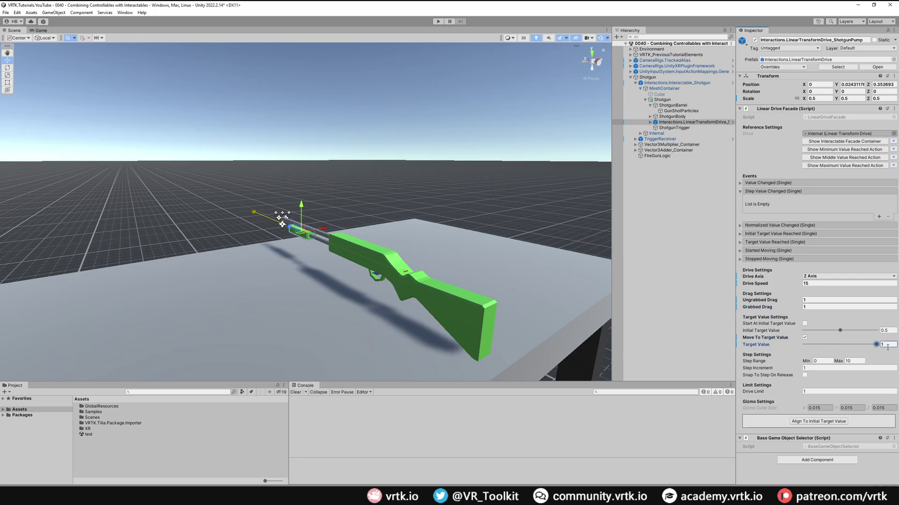
click(804, 323)
drag(841, 330, 877, 331)
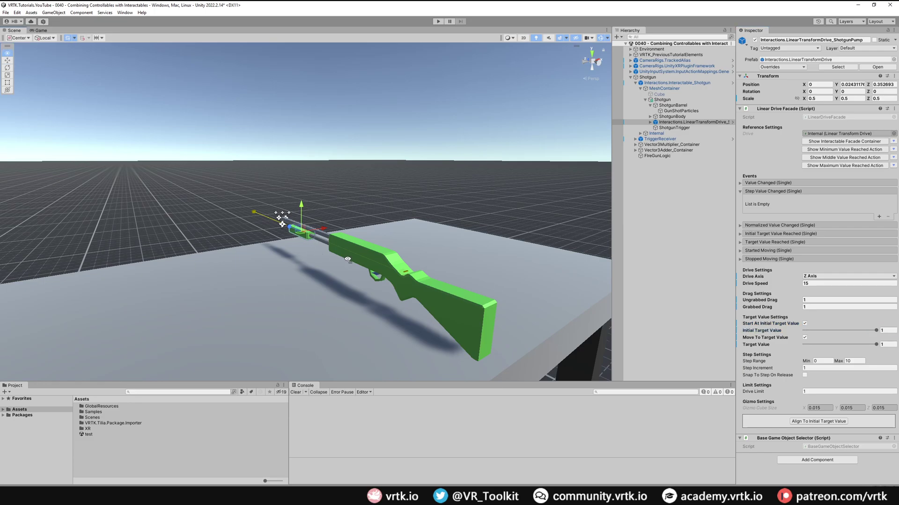
Set the pump's drive limit to 0.1 and align the pump to its initial target value
scroll(328, 263, up, 4)
click(807, 392)
text(0.1)
click(814, 422)
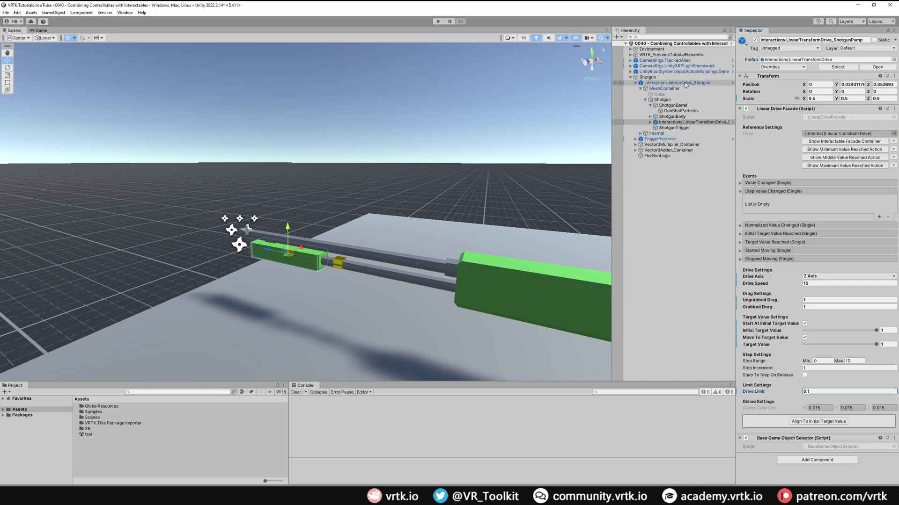
Set the Z position of the pump's linear drive to 0.32
click(879, 85)
drag(879, 84, 894, 84)
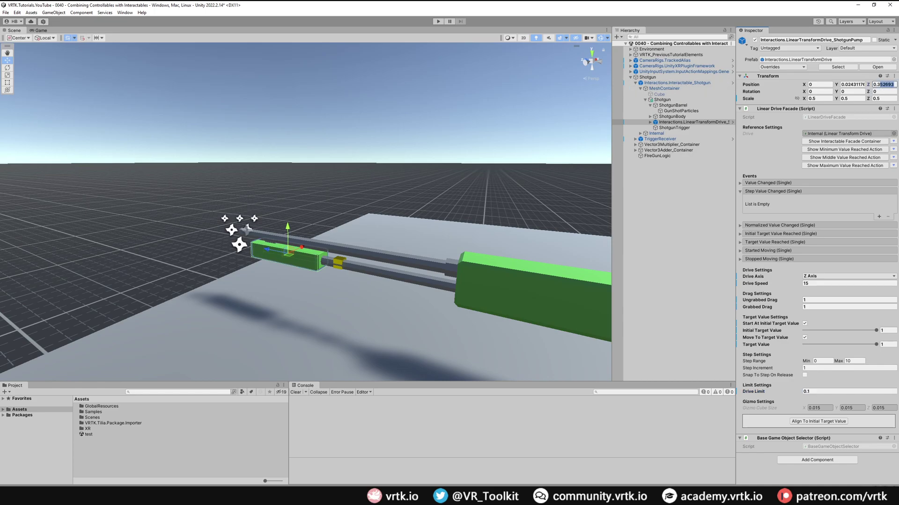
text(2)
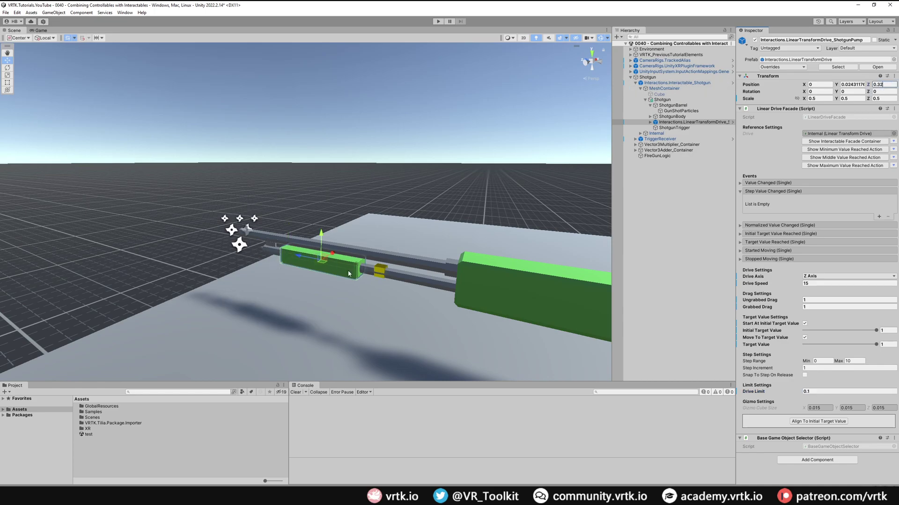
Check the pump's travel by aligning it to an initial target value of 0 and back to 1
drag(876, 330, 758, 332)
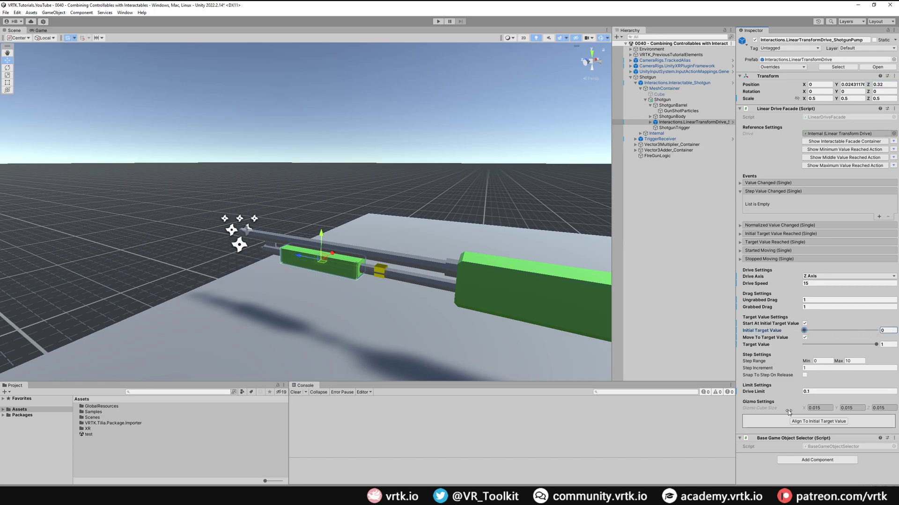
click(826, 422)
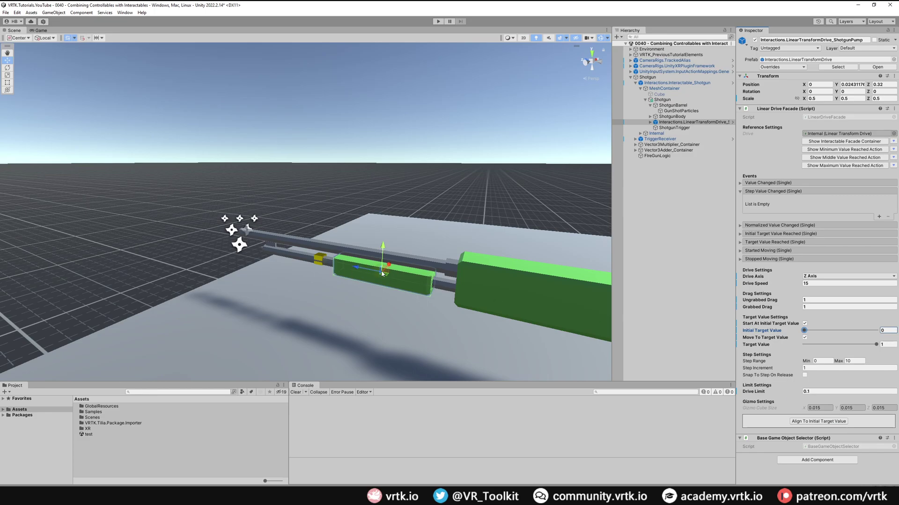
drag(803, 330, 889, 332)
click(826, 422)
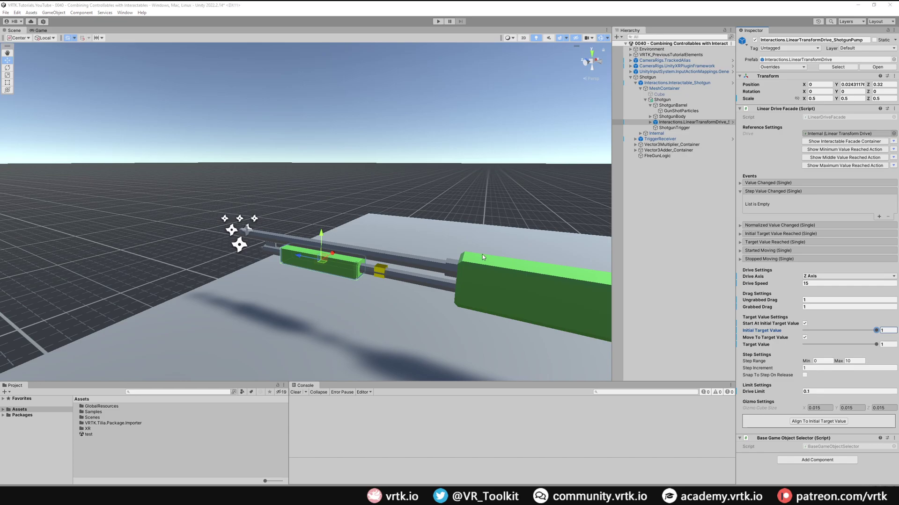
Make the Box Collider on the ShotgunPump mesh nested inside the linear drive a trigger
click(344, 275)
click(707, 156)
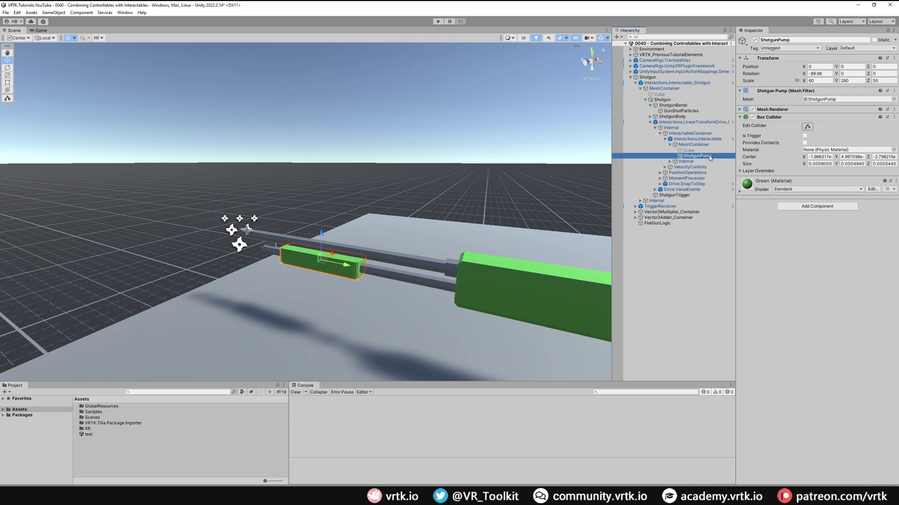
click(804, 137)
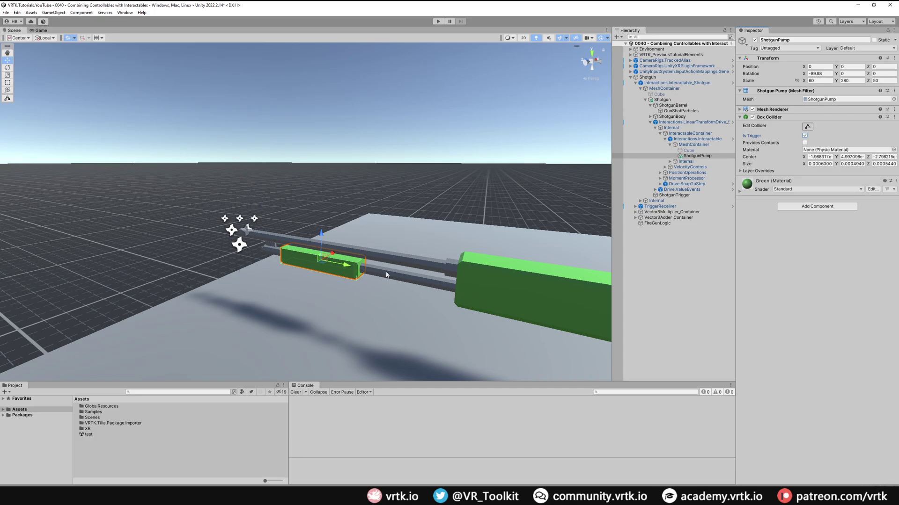
Disable the Artificial Velocity Applier on the VelocityTracker referenced by the pump drive's Internal object
click(694, 122)
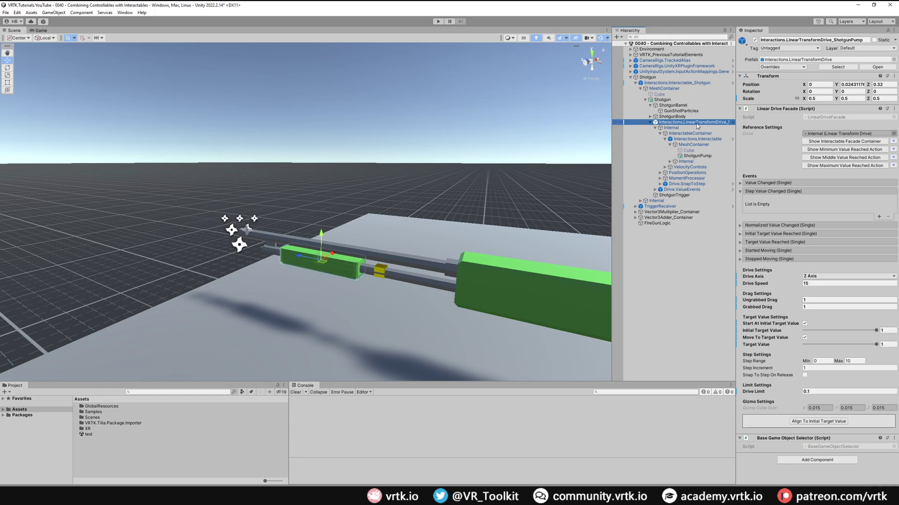
click(678, 128)
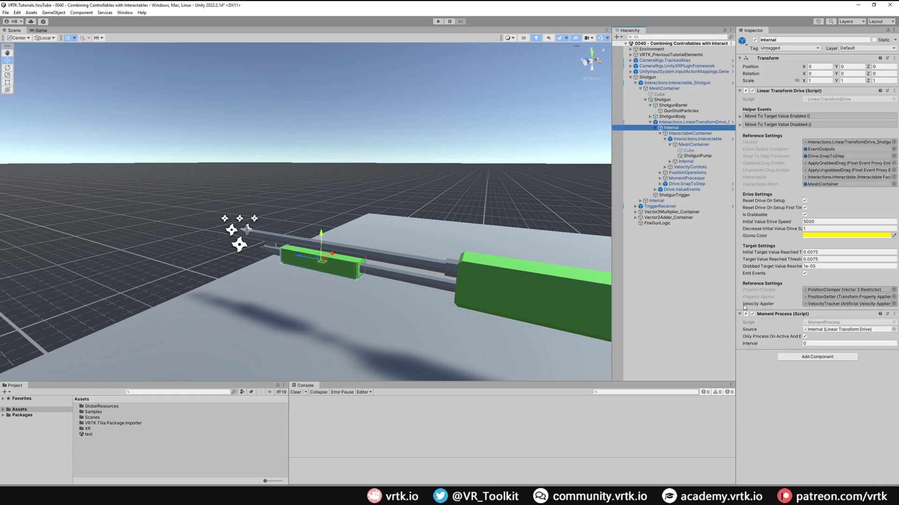
click(826, 304)
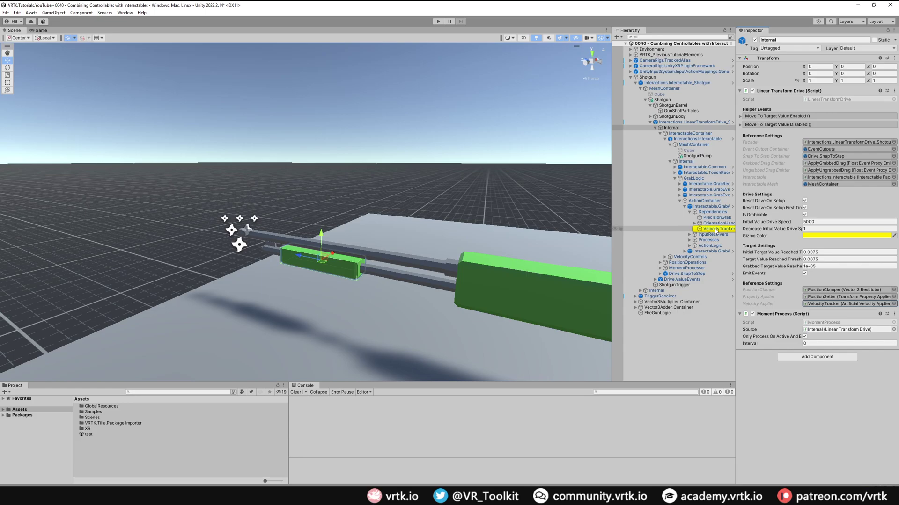
click(716, 230)
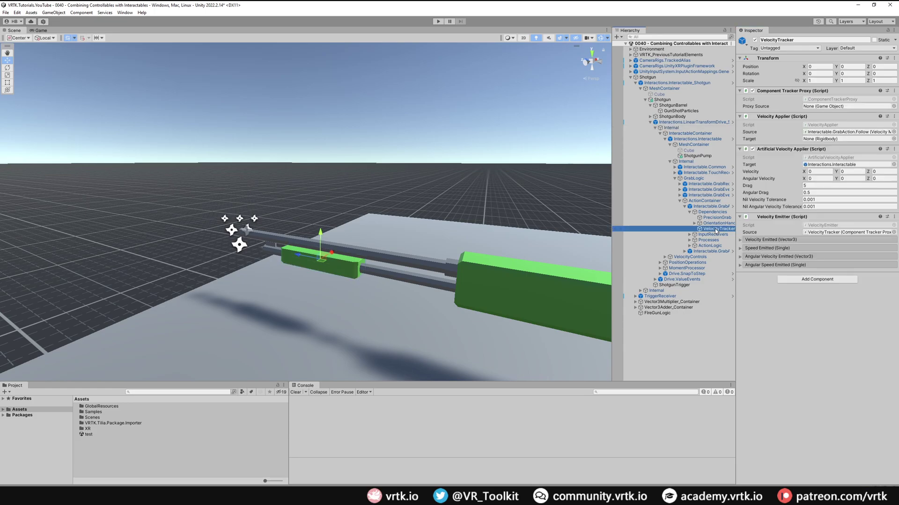
click(753, 149)
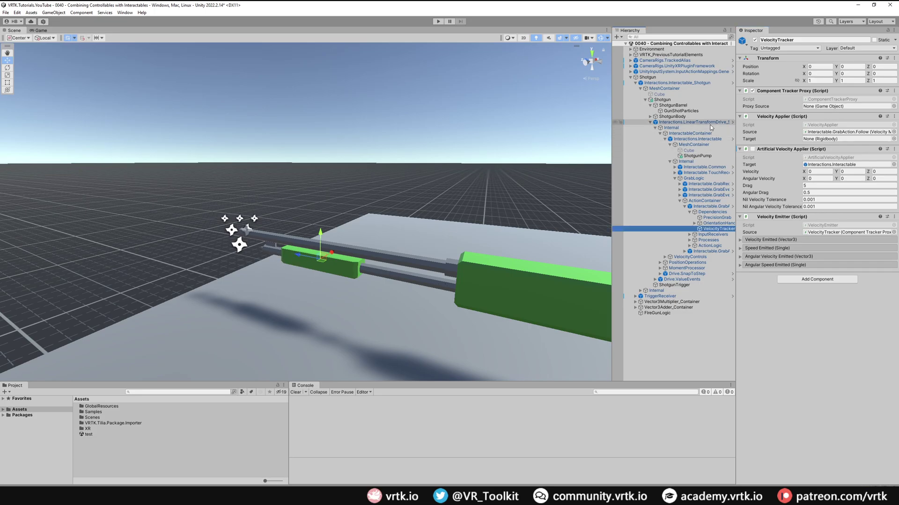
Add a Grabbed and an Ungrabbed event listener to the pump's Interactions.Interactable, both targeting the pump's linear drive
click(678, 122)
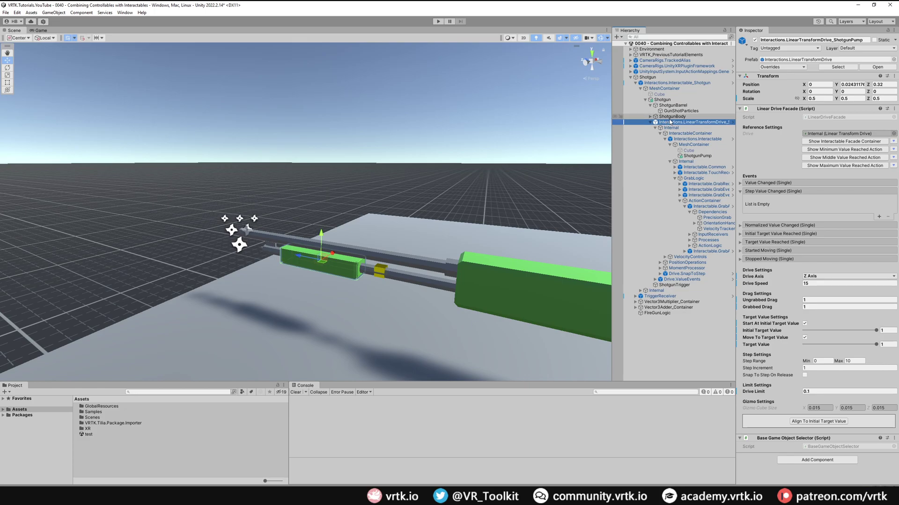
click(705, 140)
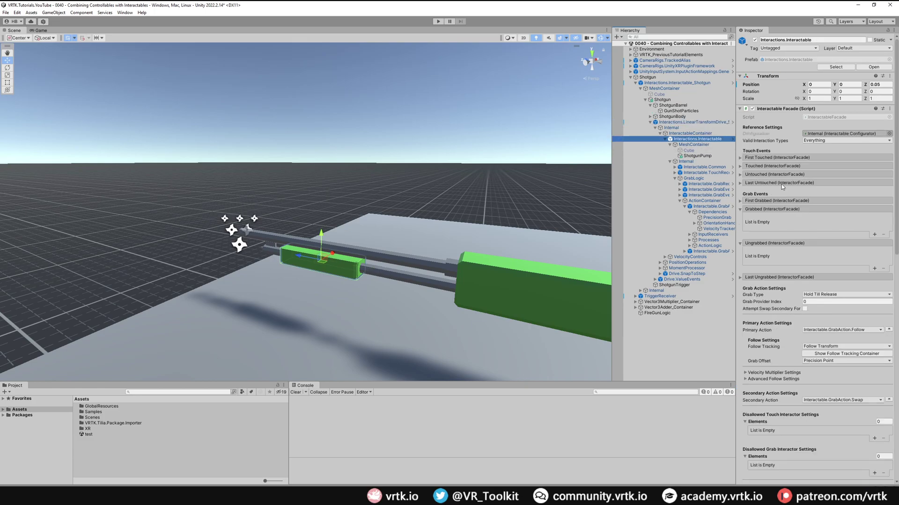
click(873, 235)
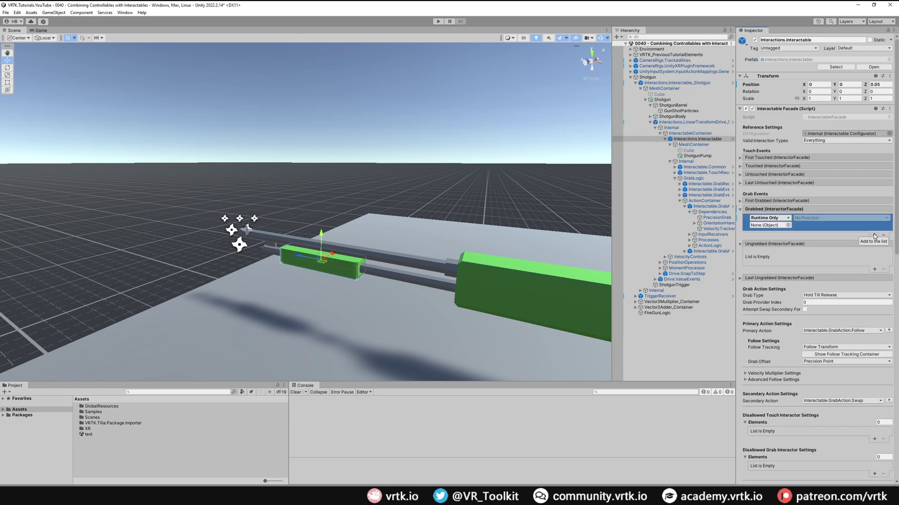
click(874, 269)
drag(693, 122, 770, 260)
Assign LinearDriveFacade.MoveToTargetValue to both listeners, passing false for Grabbed and true for Ungrabbed
click(821, 218)
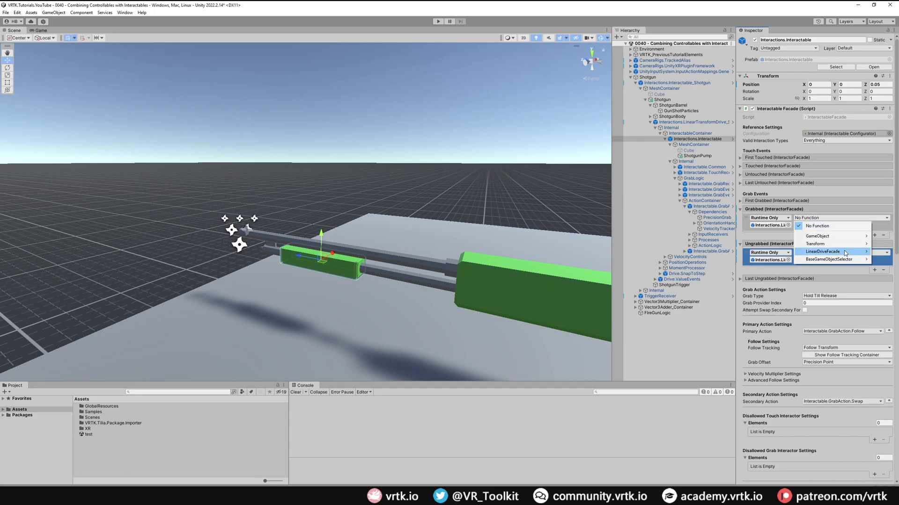
mouse_move(841, 254)
click(735, 306)
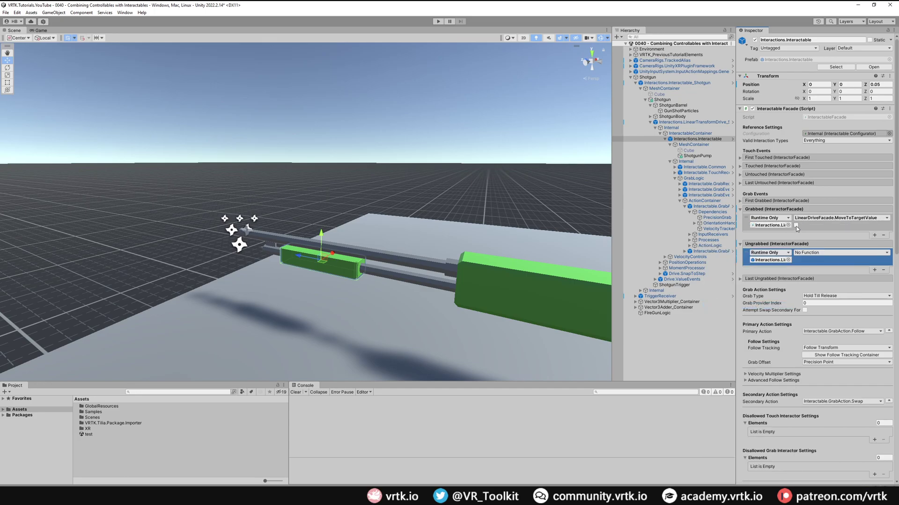
click(810, 254)
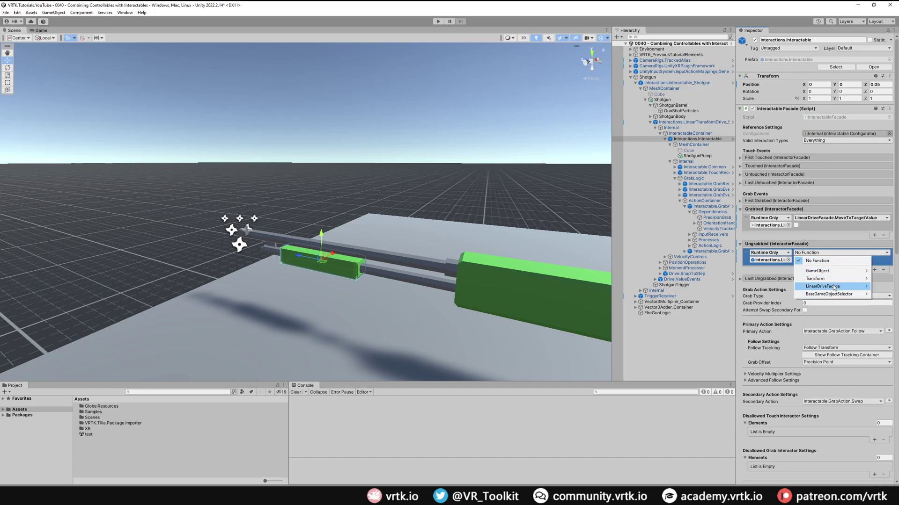
mouse_move(836, 286)
click(737, 116)
click(795, 261)
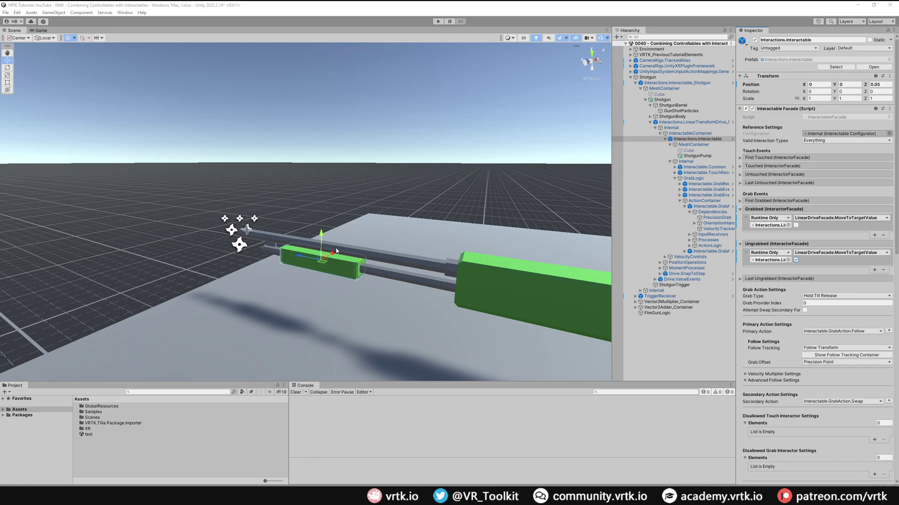
Create an empty child object under Shotgun named ControlDirectionOnPumpGrab
click(650, 122)
click(650, 105)
click(641, 127)
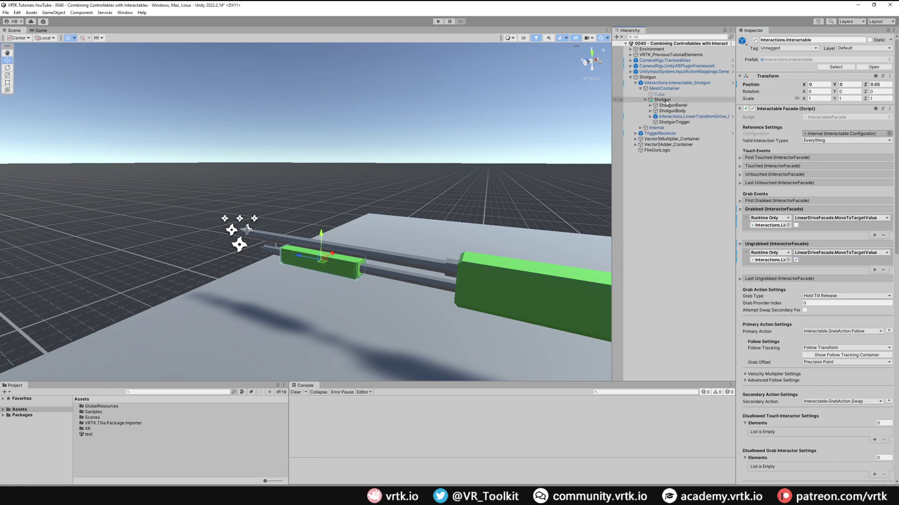
click(650, 78)
click(649, 78)
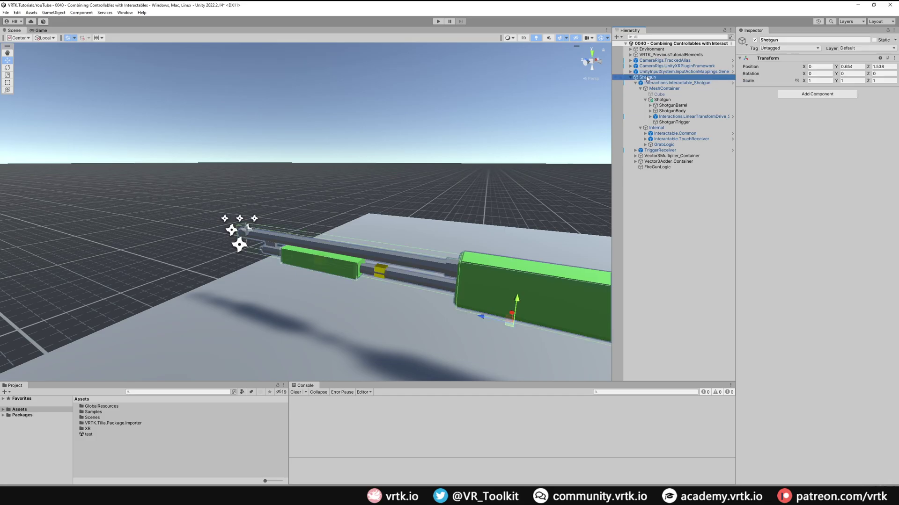
right_click(647, 78)
click(700, 172)
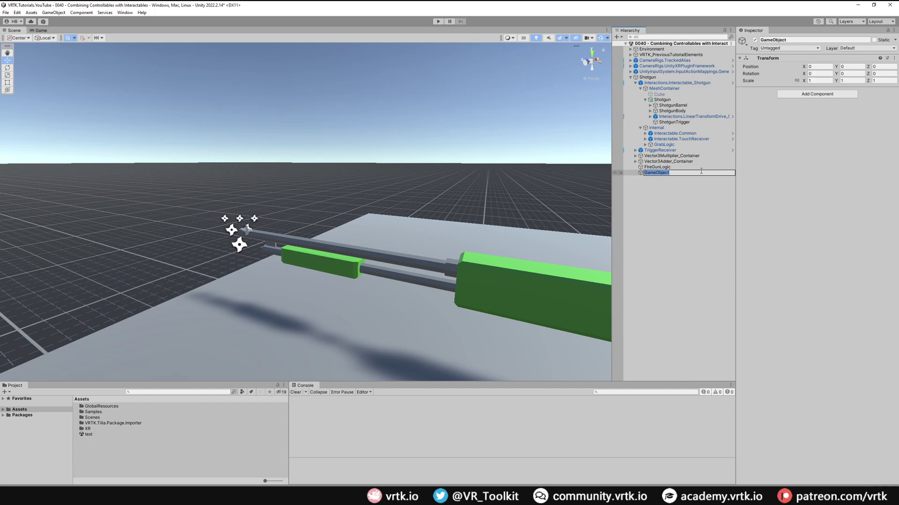
text(ControlDirectionOnPumpGrab)
key(Return)
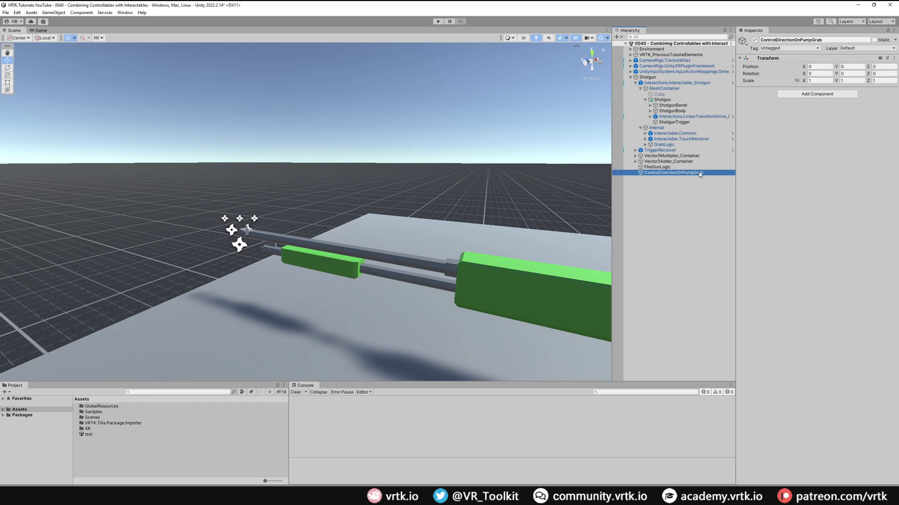
Create child objects OnPumpGrab and OnPumpUngrab under ControlDirectionOnPumpGrab and give both a Game Object Event Proxy Emitter component
right_click(700, 175)
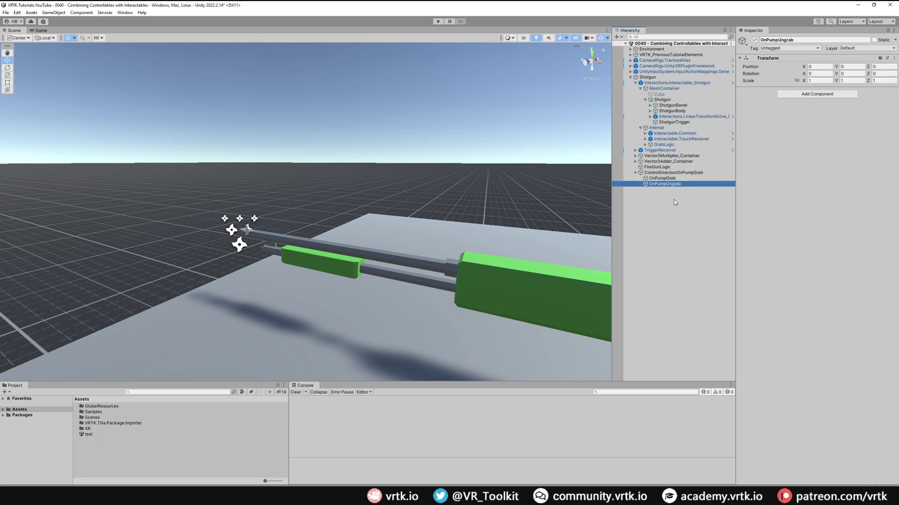
ctrl+click(679, 179)
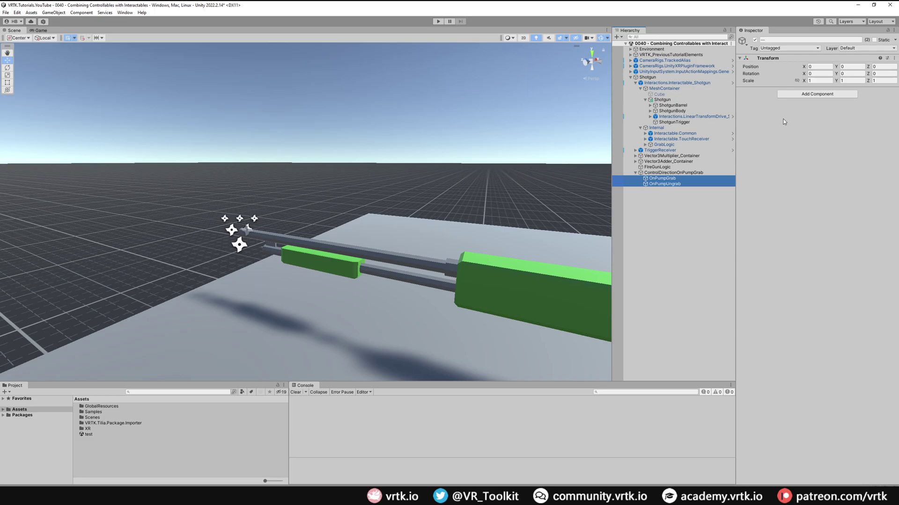
click(808, 96)
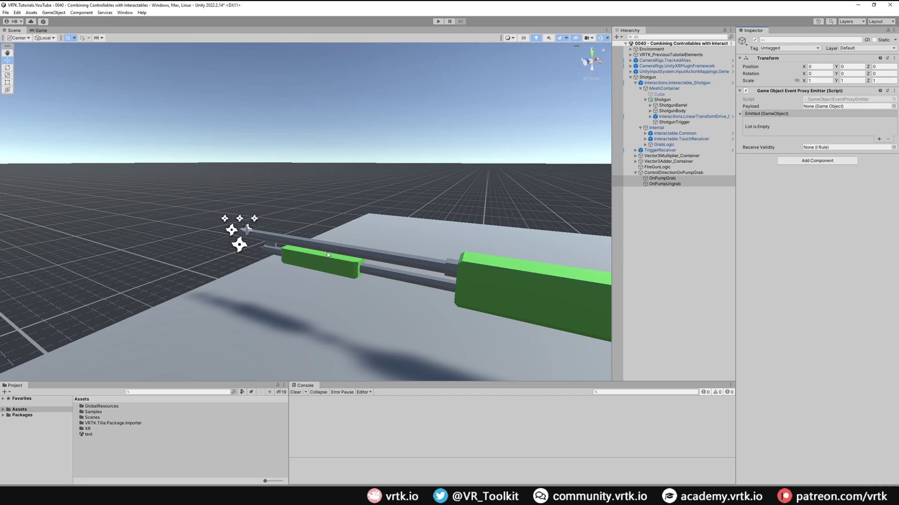
Add an Emitted listener to OnPumpGrab and expand the input receivers of the shotgun interactable's ControlDirection secondary grab action
click(679, 178)
click(878, 139)
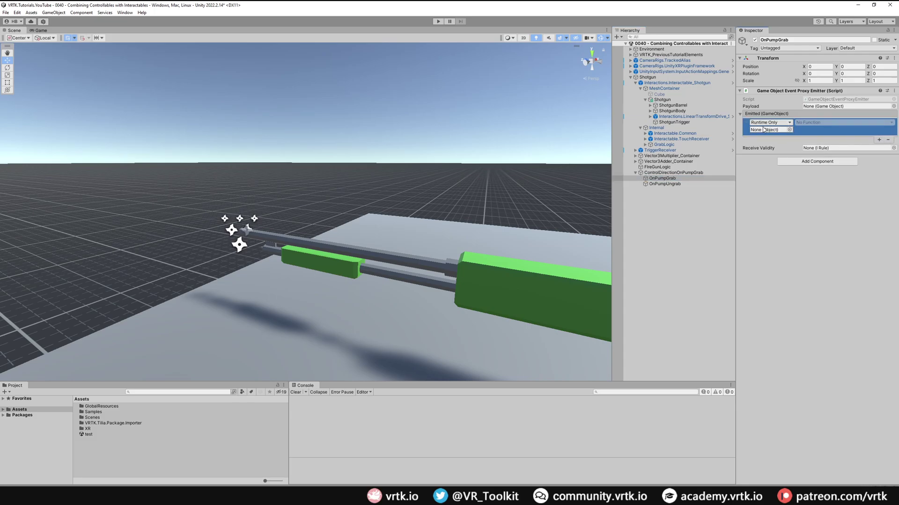
click(692, 85)
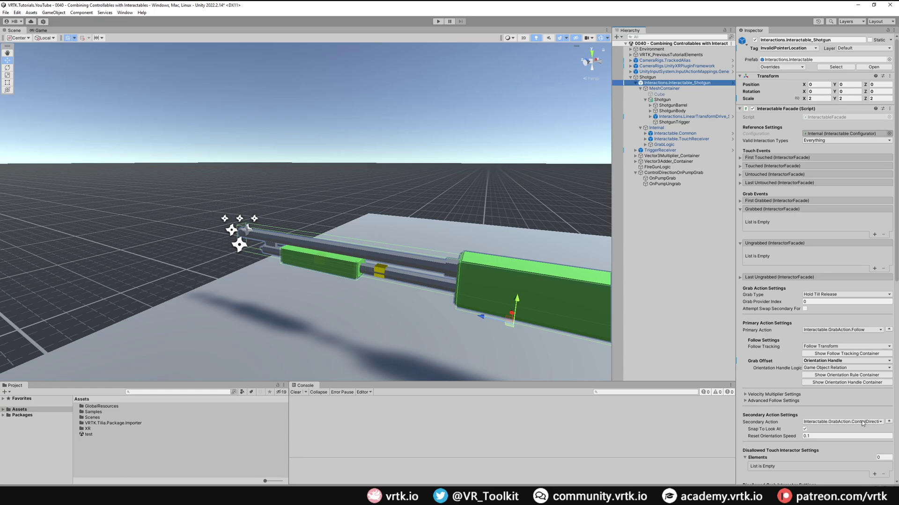
click(889, 422)
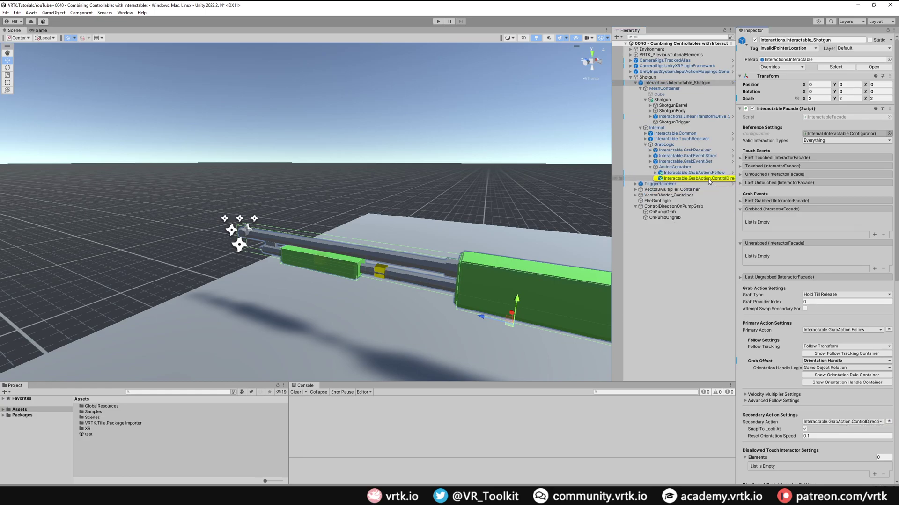
click(709, 178)
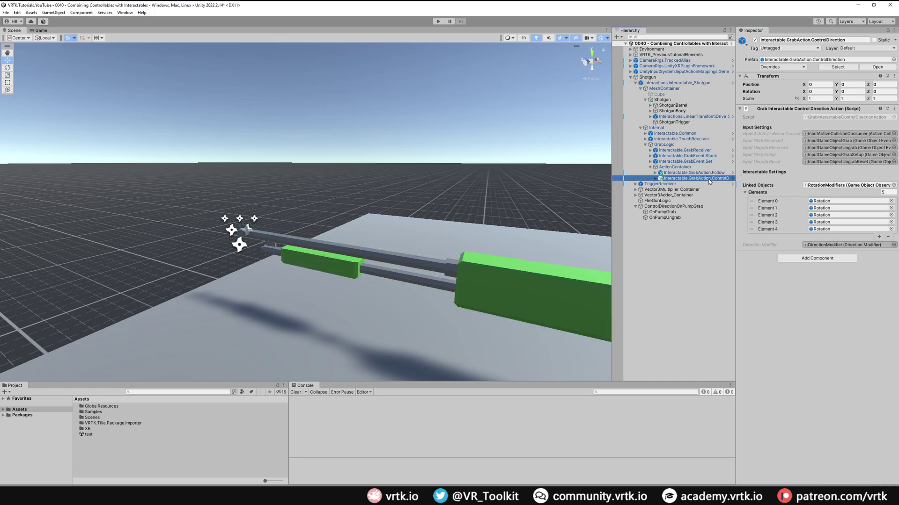
click(657, 178)
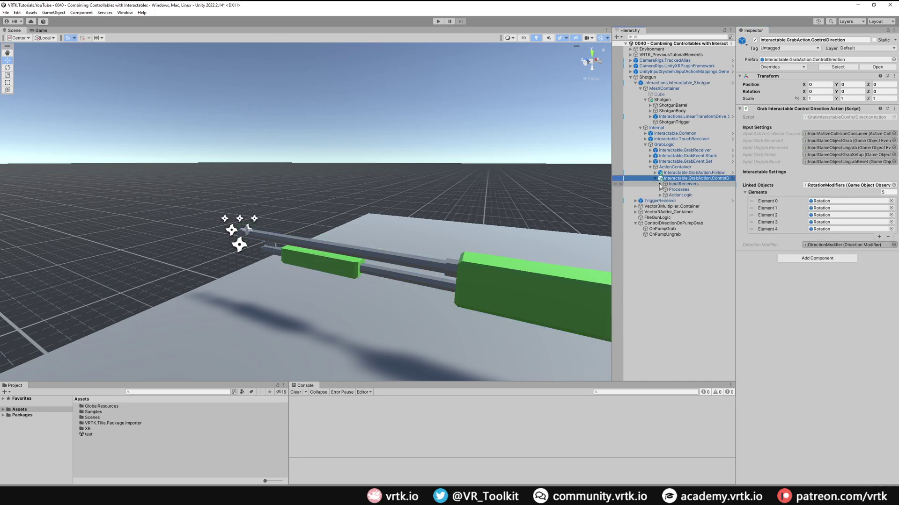
click(659, 184)
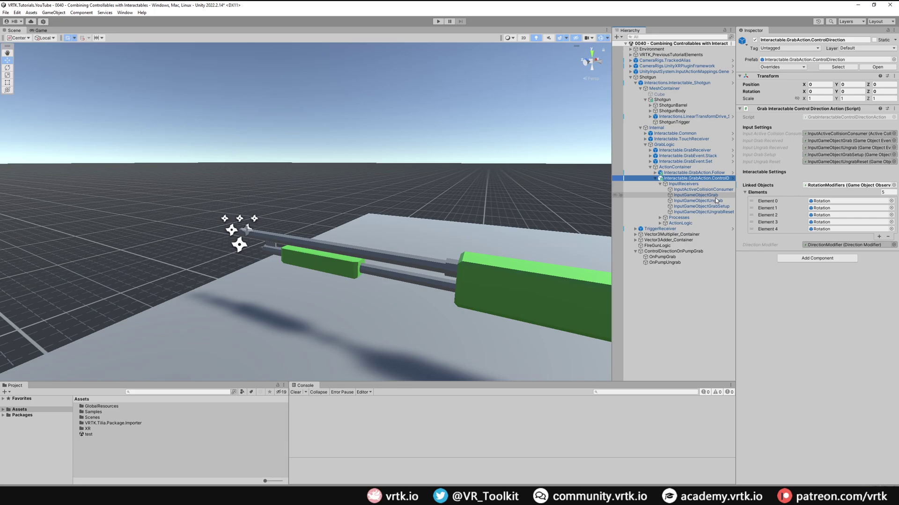
Target OnPumpGrab's Emitted listener at the ControlDirection action's InputGameObjectGrab, calling the dynamic GameObjectEventProxyEmitter.Receive
click(675, 257)
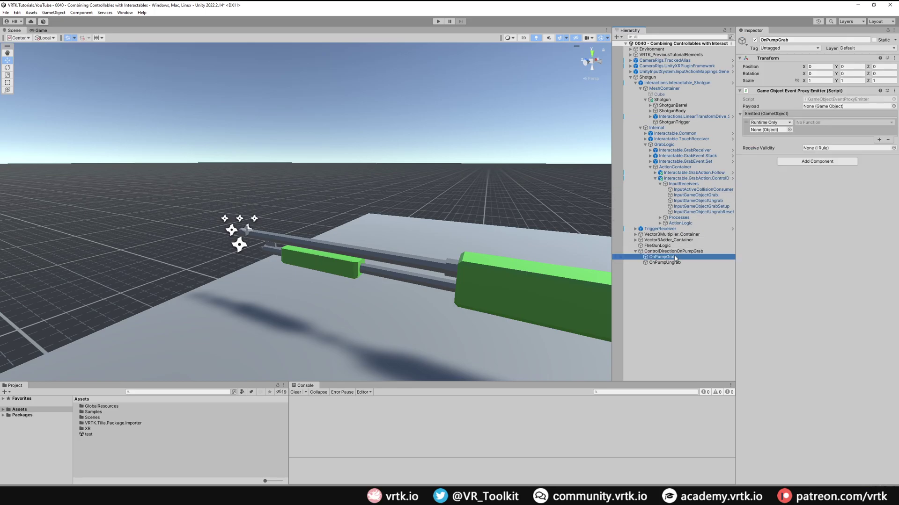
click(689, 196)
drag(689, 197, 770, 130)
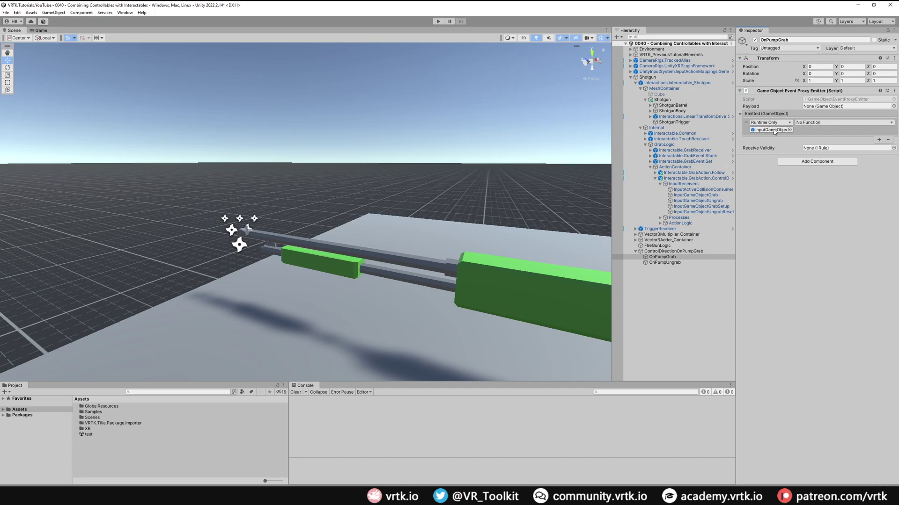
click(823, 123)
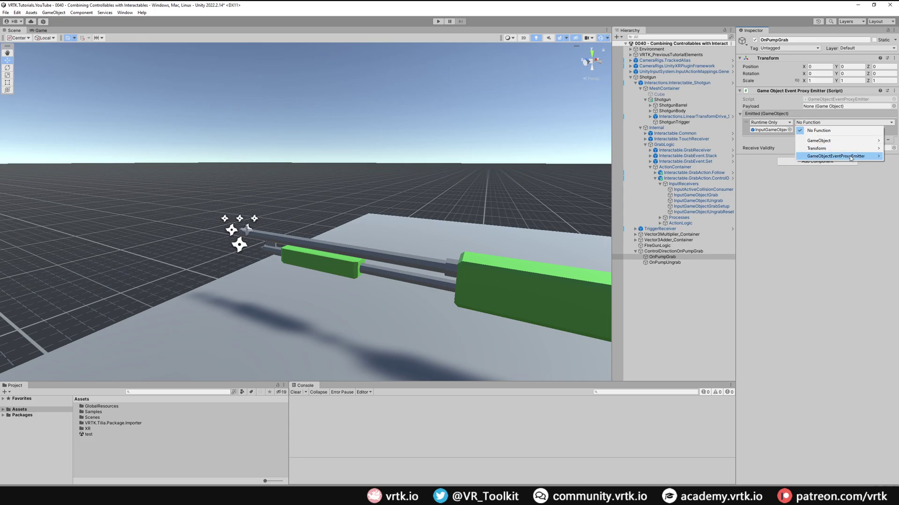
mouse_move(855, 158)
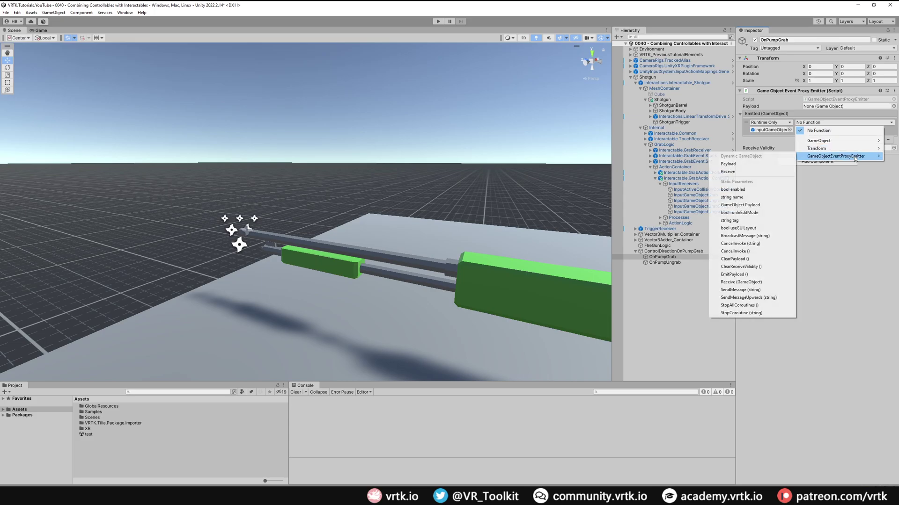
click(756, 172)
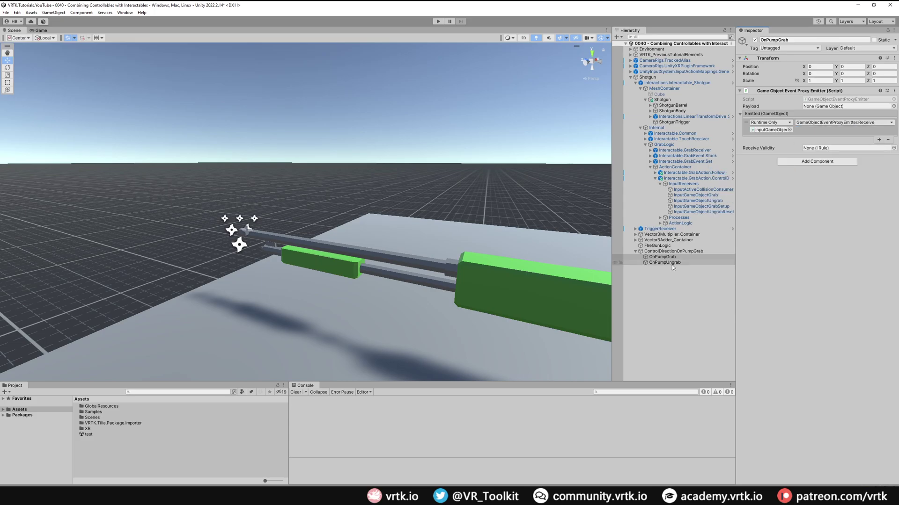
Add an Emitted listener to OnPumpUngrab that calls the dynamic GameObjectEventProxyEmitter.Receive on the ControlDirection action's InputGameObjectUngrab
click(672, 264)
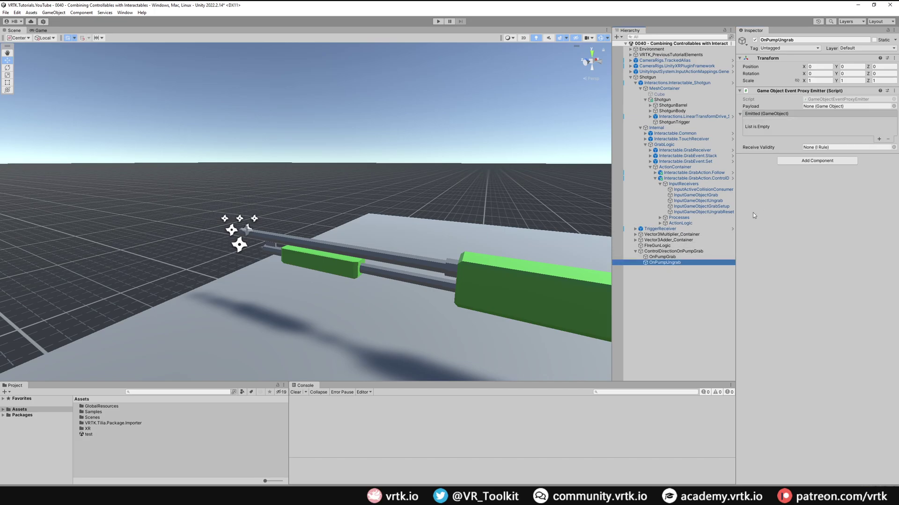
click(880, 138)
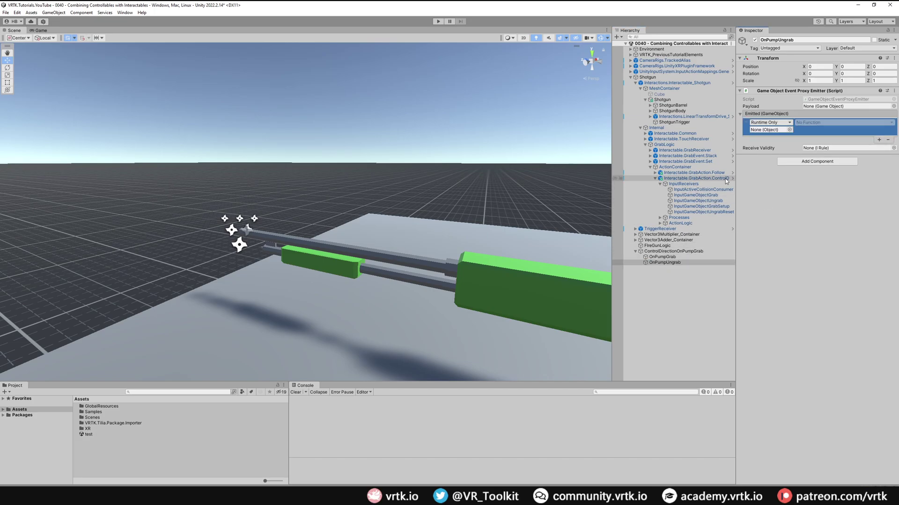
click(688, 202)
drag(689, 204, 770, 131)
click(831, 123)
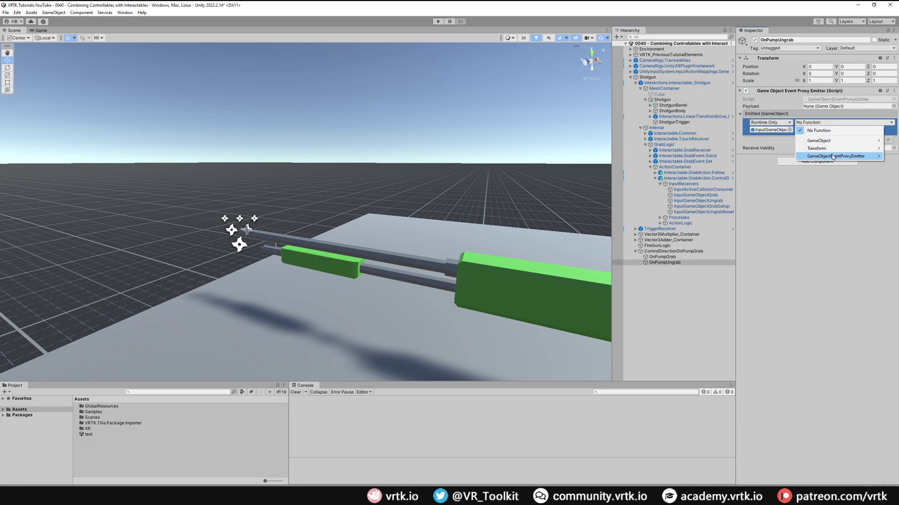
mouse_move(833, 157)
click(740, 173)
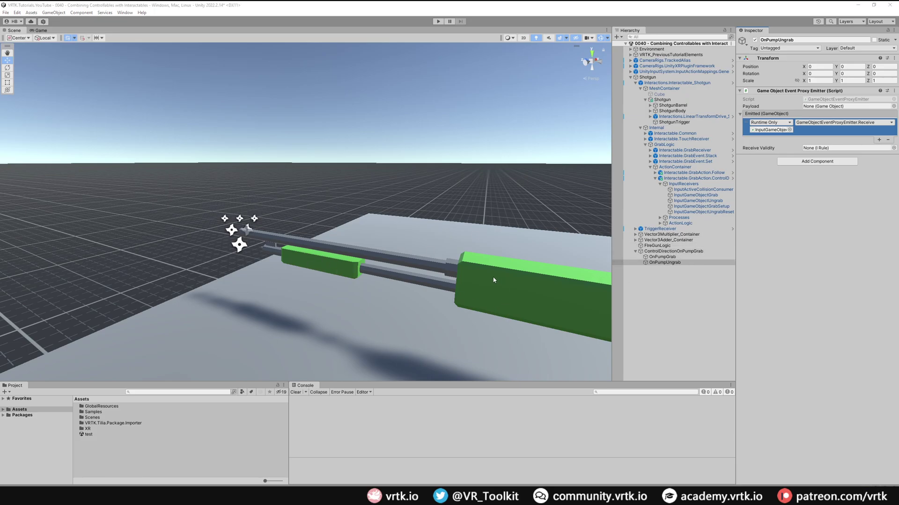
Deactivate ControlDirectionOnPumpGrab and add a First Grabbed and a Last Ungrabbed listener to Interactions.Interactable_Shotgun
click(696, 252)
click(754, 39)
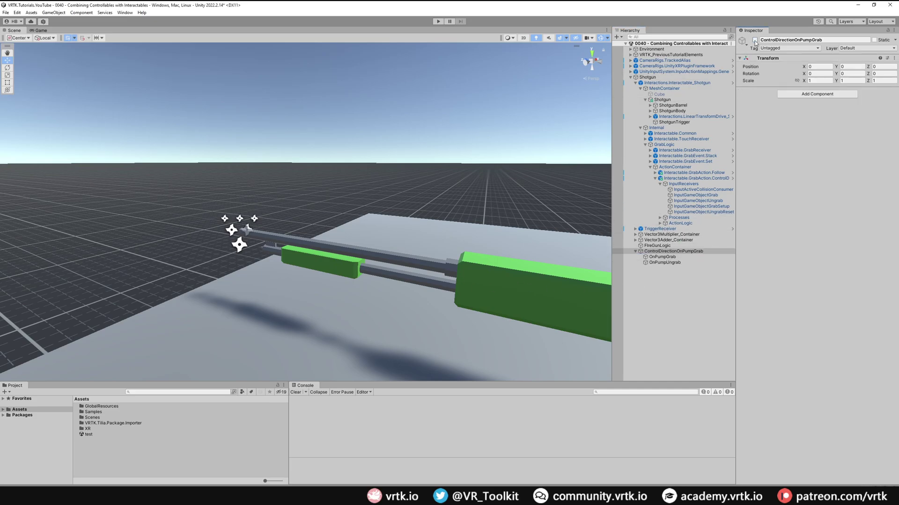
click(679, 83)
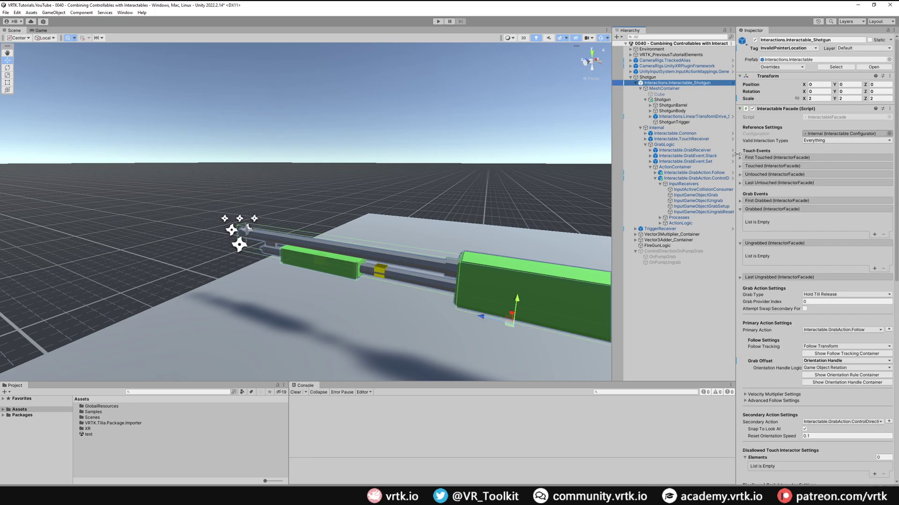
click(784, 202)
click(874, 227)
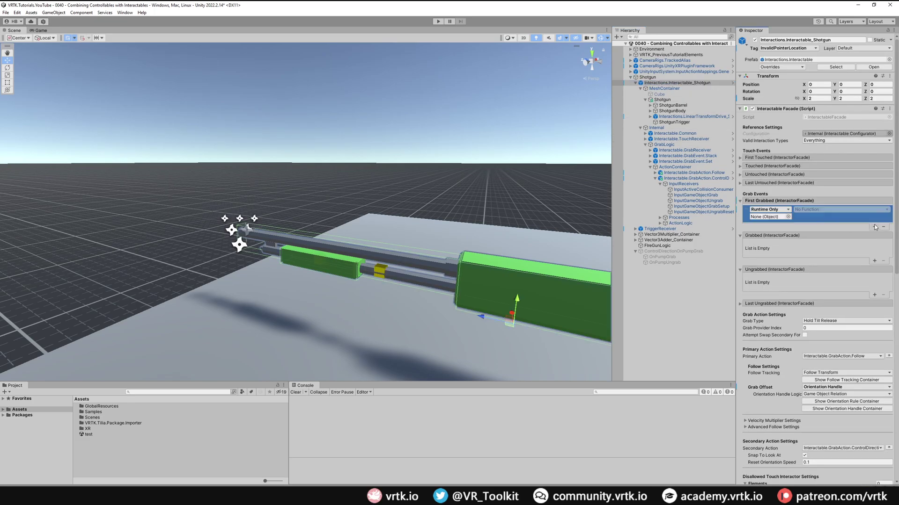
click(800, 303)
click(874, 329)
Assign GameObject.SetActive on ControlDirectionOnPumpGrab to both listeners, passing true for First Grabbed and false for Last Ungrabbed
drag(674, 251, 768, 217)
click(826, 211)
mouse_move(827, 232)
click(749, 291)
drag(754, 315, 768, 319)
click(824, 313)
mouse_move(819, 330)
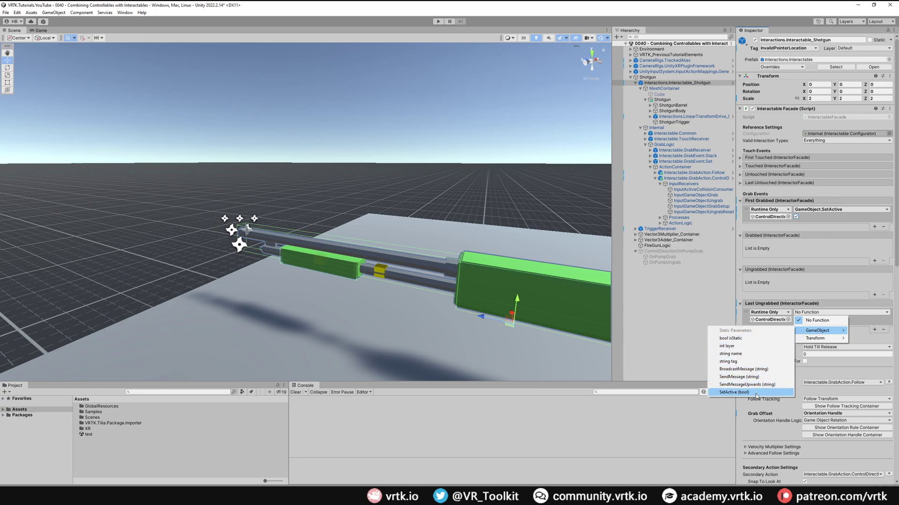
click(756, 393)
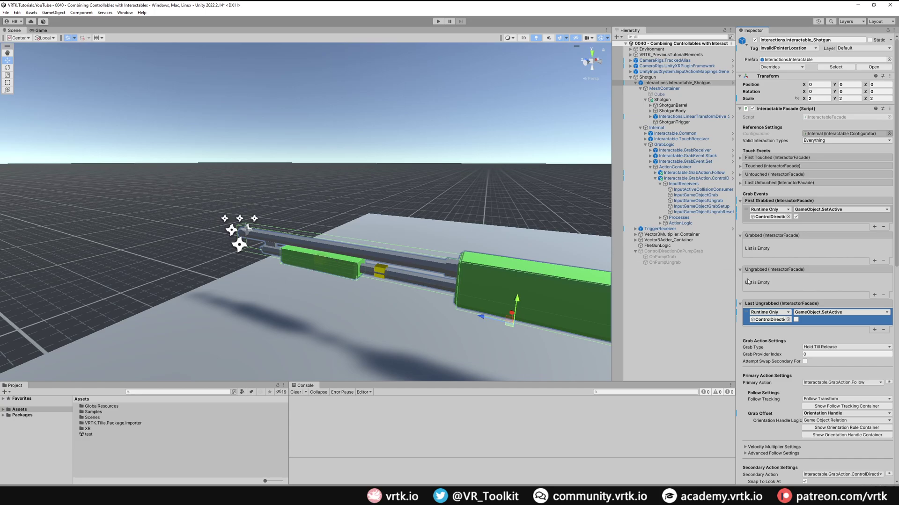
Add a second Last Ungrabbed listener to the shotgun interactable that calls InteractableFacade.UngrabAll on the pump drive's nested Interactions.Interactable
click(874, 330)
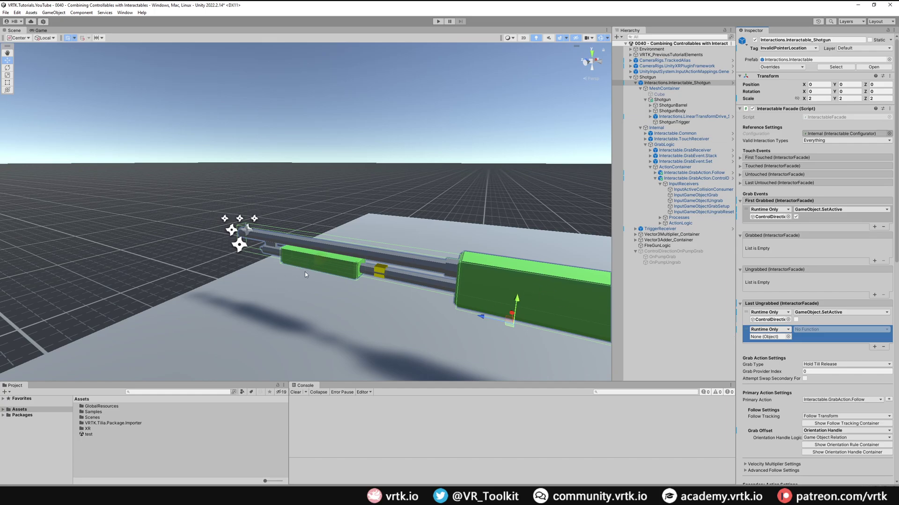
click(693, 117)
click(650, 116)
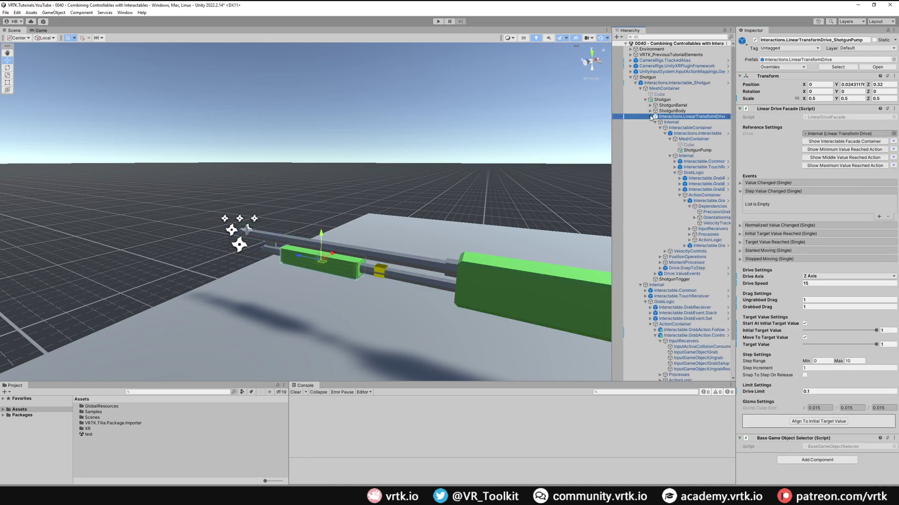
click(665, 134)
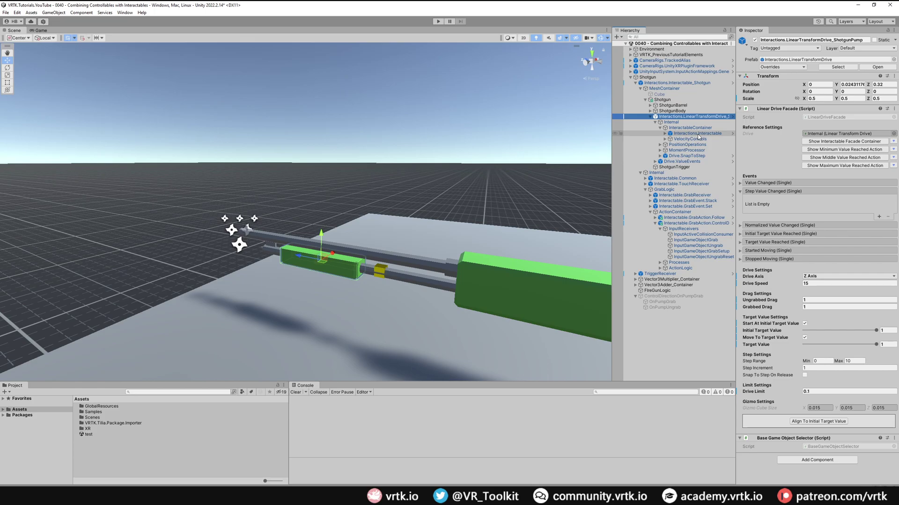
click(695, 84)
drag(696, 88, 767, 337)
click(804, 331)
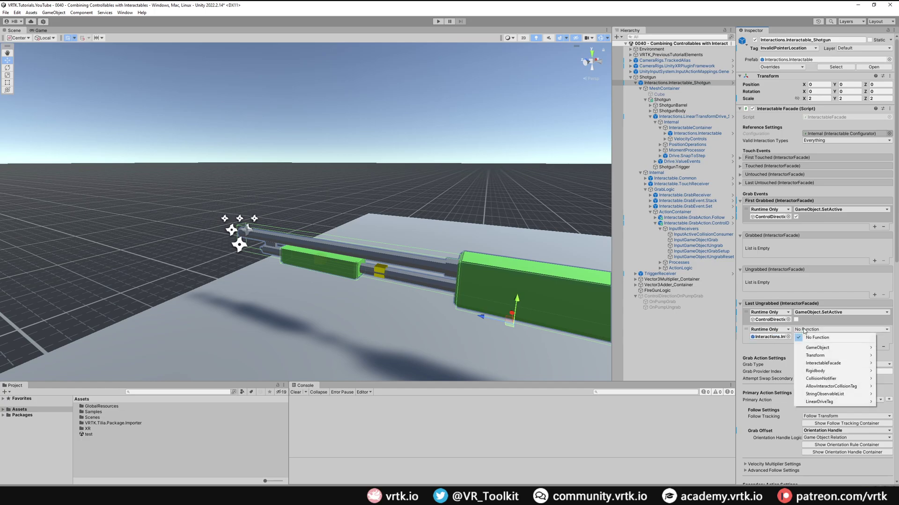
mouse_move(822, 363)
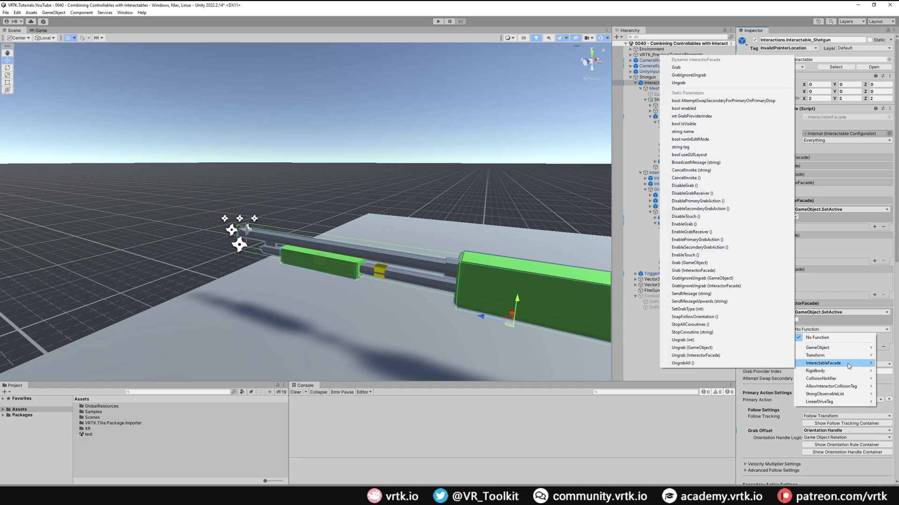
click(697, 364)
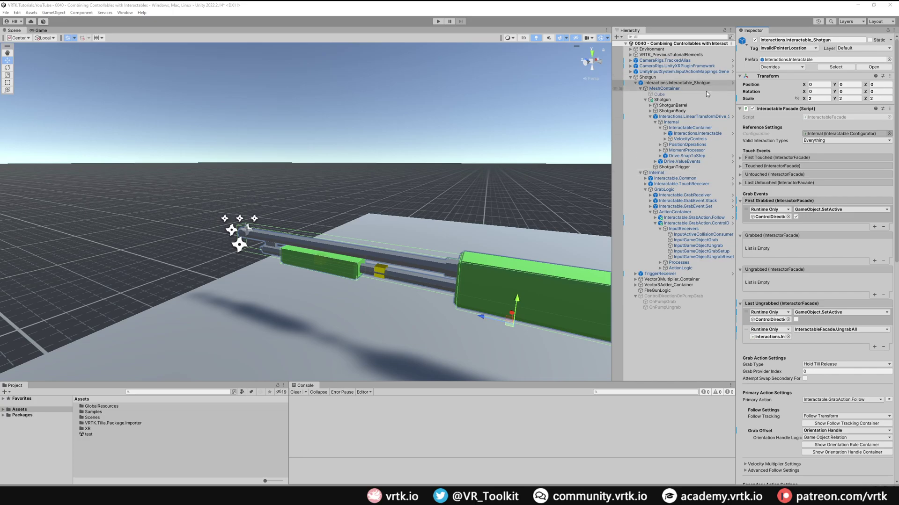
Locate the Follow primary grab action of the pump drive's nested Interactions.Interactable and reveal its InputReceivers in the hierarchy
click(699, 134)
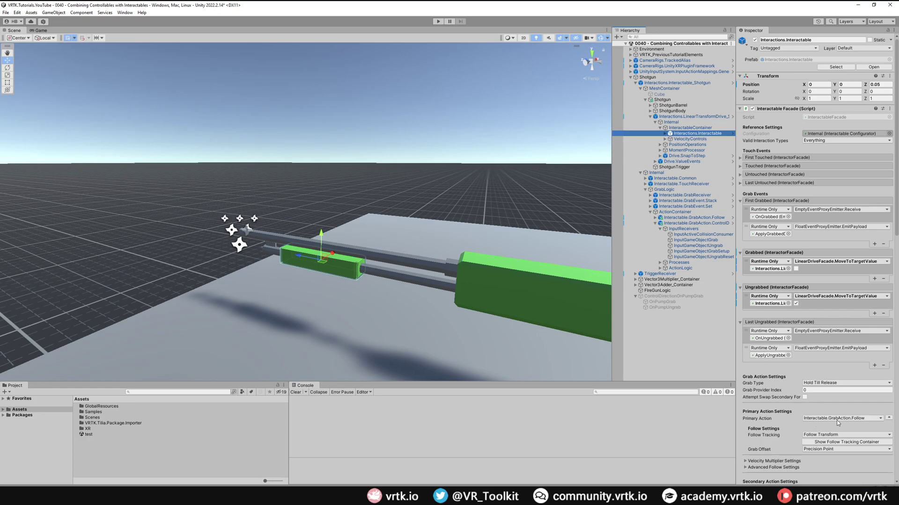
click(878, 418)
click(889, 418)
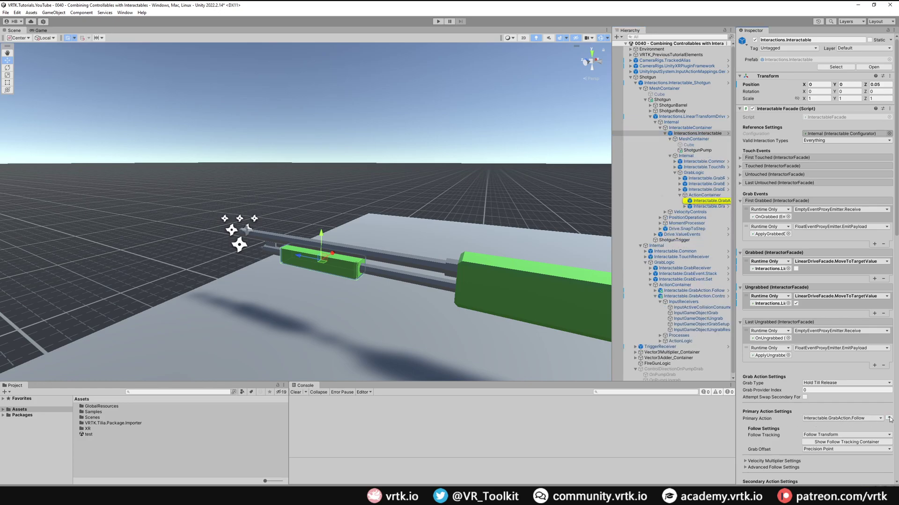
click(712, 202)
click(685, 201)
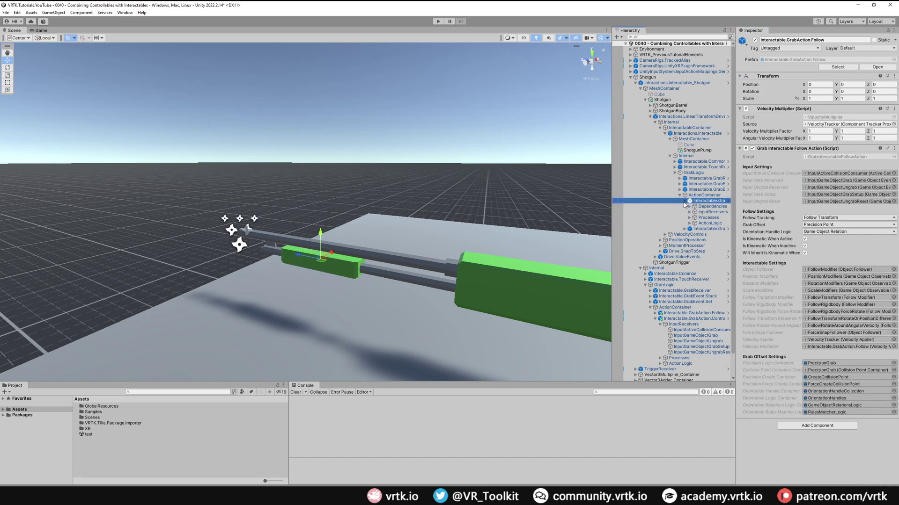
click(690, 212)
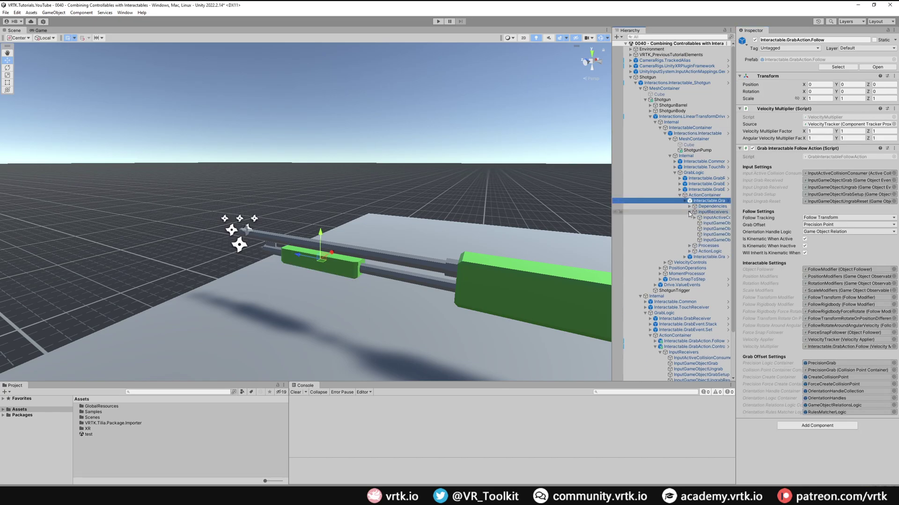
drag(612, 228, 566, 228)
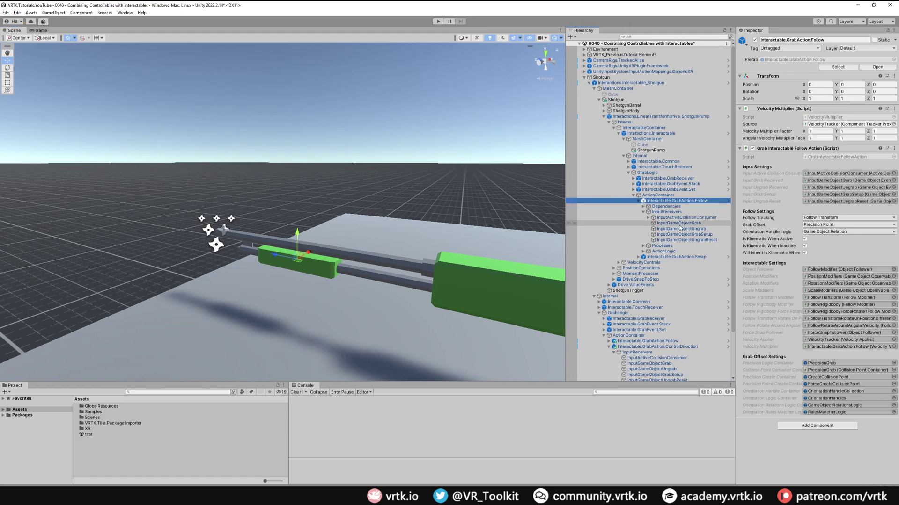
Add an Emitted listener to the pump Follow action's InputGameObjectGrab that calls the dynamic GameObjectEventProxyEmitter.Receive on OnPumpGrab
click(703, 224)
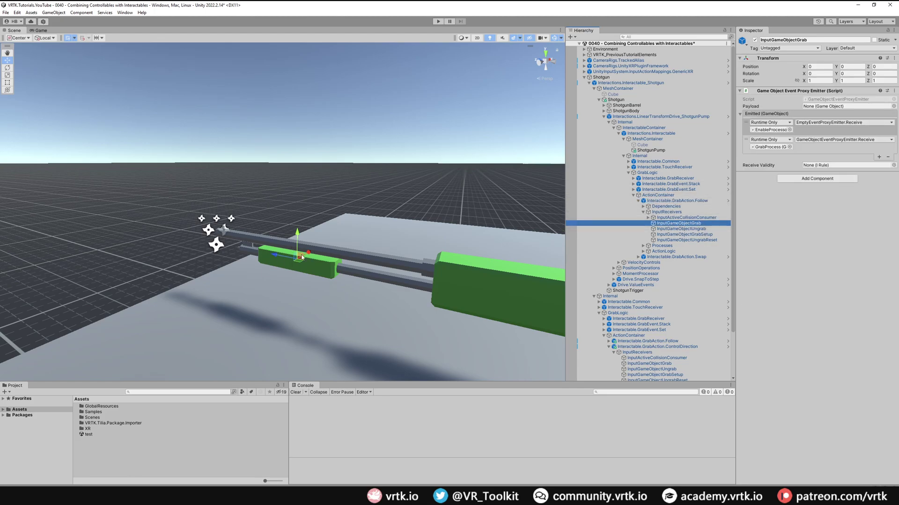
click(879, 157)
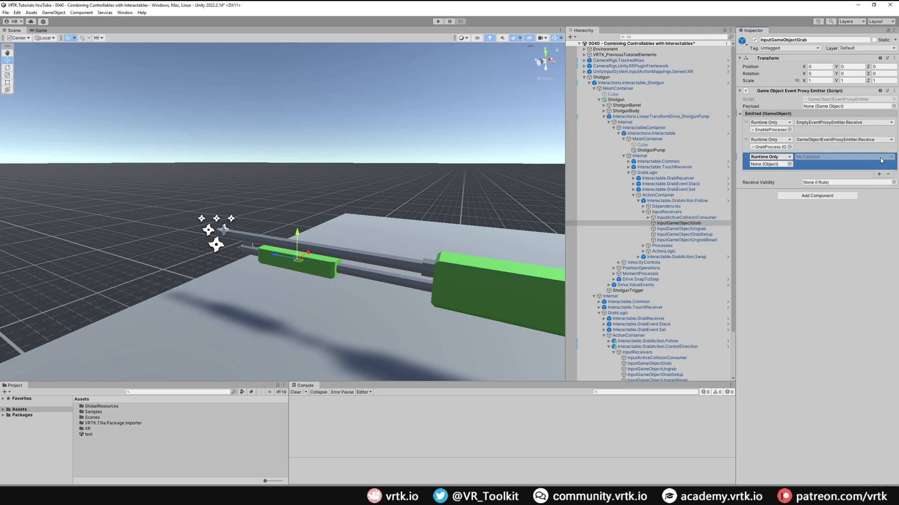
scroll(674, 291, down, 3)
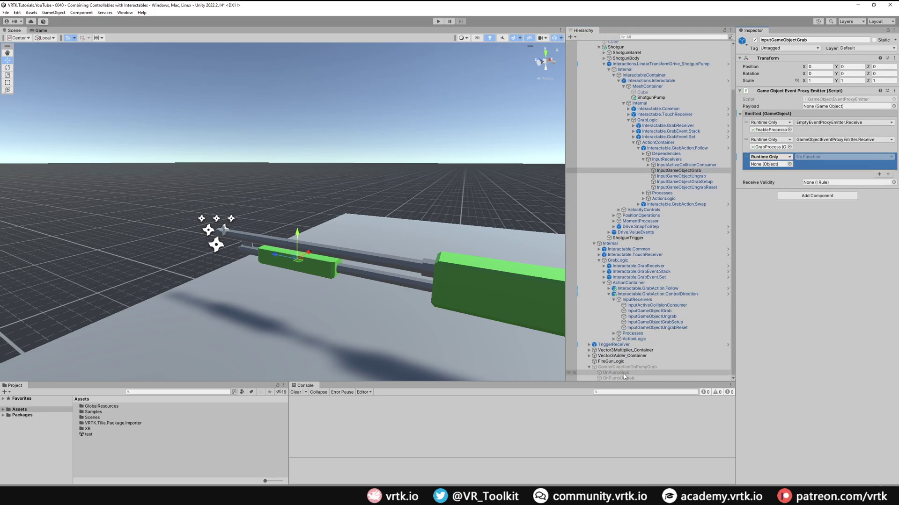
drag(626, 373, 770, 168)
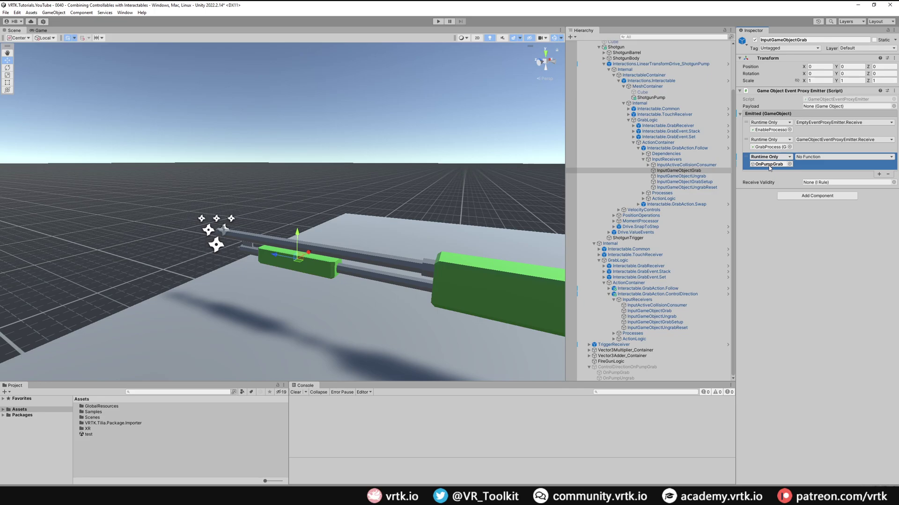
click(832, 161)
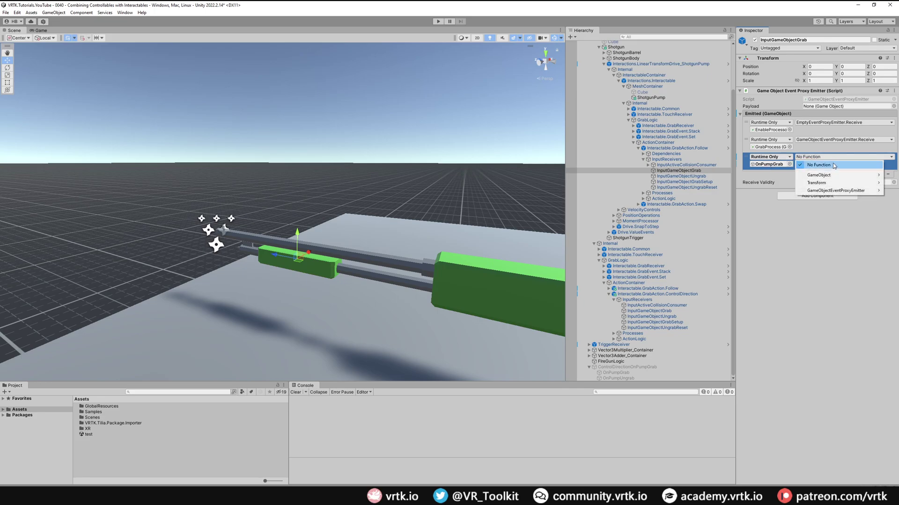
mouse_move(855, 191)
click(753, 207)
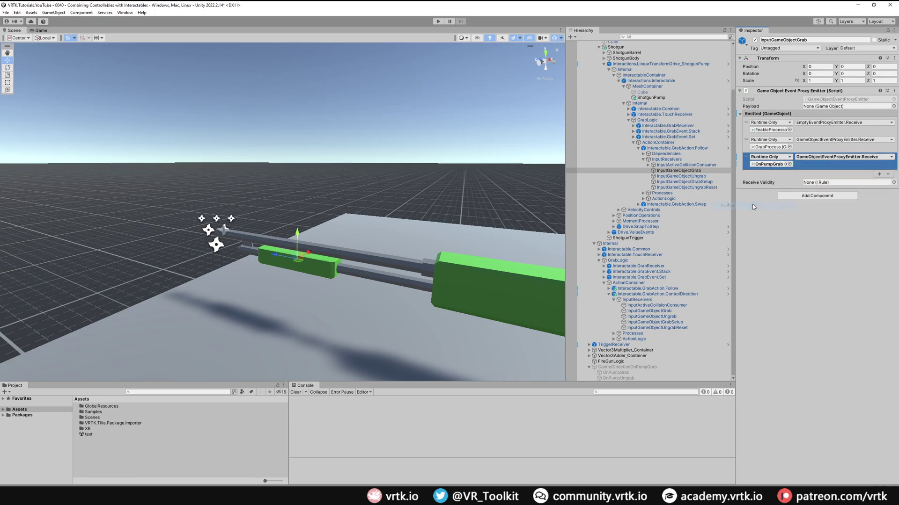
Add an Emitted listener to the pump Follow action's InputGameObjectUngrab that calls the dynamic GameObjectEventProxyEmitter.Receive on OnPumpUngrab
click(681, 177)
click(878, 159)
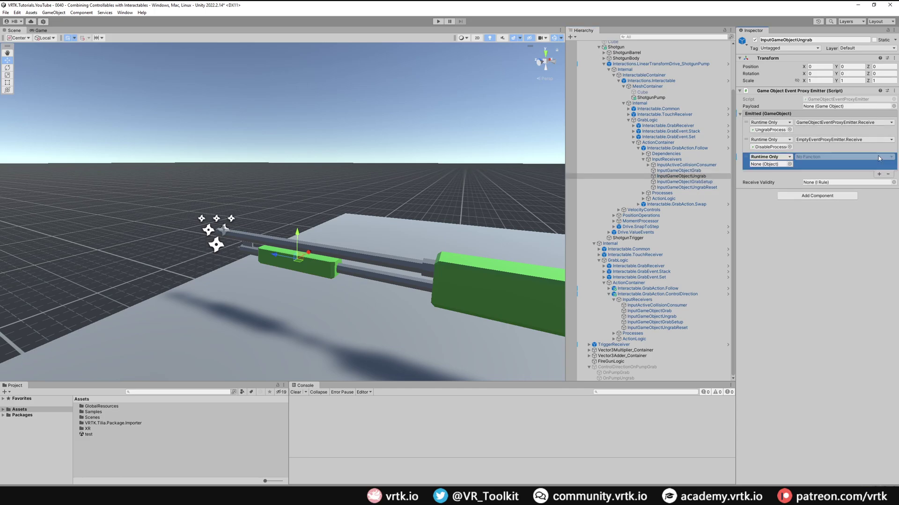
drag(616, 378, 768, 167)
click(837, 159)
mouse_move(843, 192)
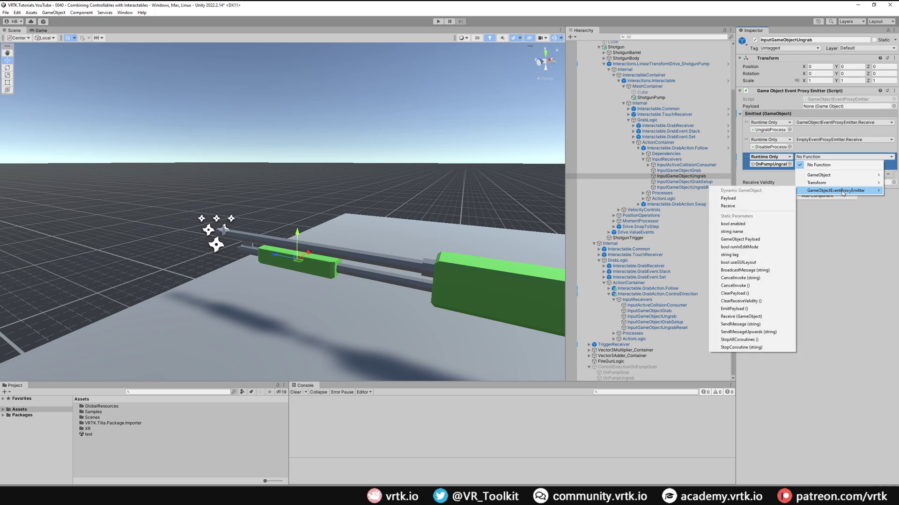
click(741, 207)
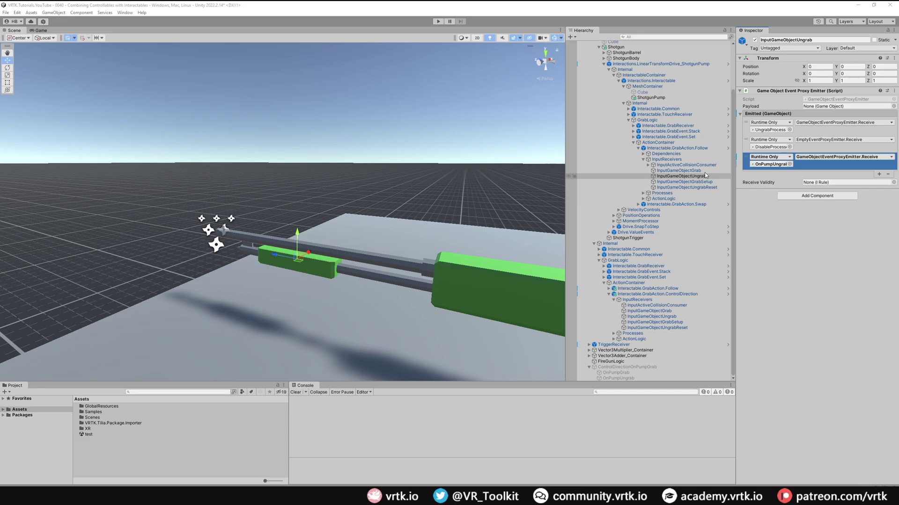
Review the grab events and the primary and secondary action settings of the pump's nested interactable and the shotgun interactable
click(661, 82)
scroll(792, 285, down, 10)
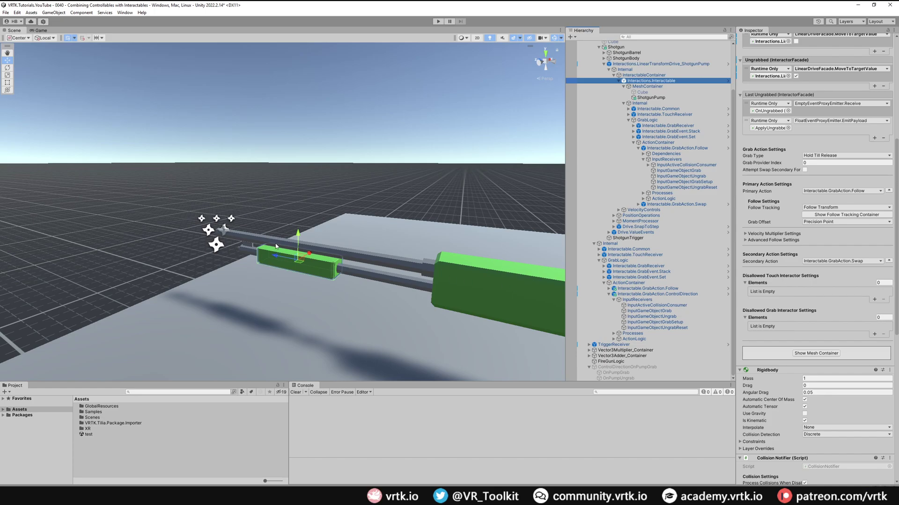
click(444, 298)
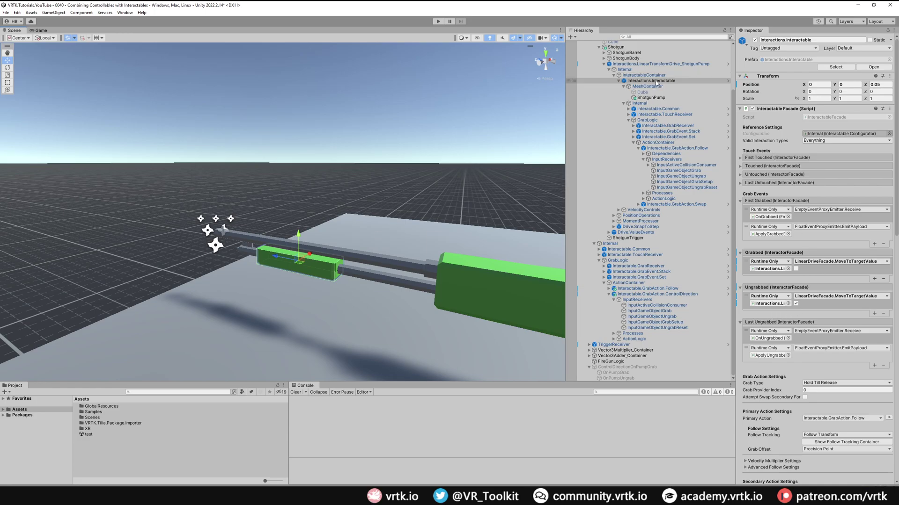
scroll(781, 224, down, 10)
scroll(797, 406, down, 2)
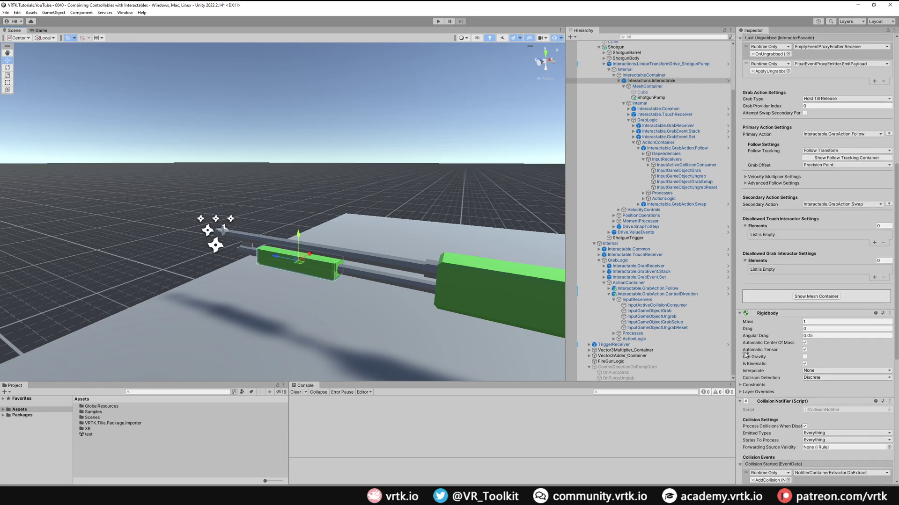
scroll(655, 213, up, 3)
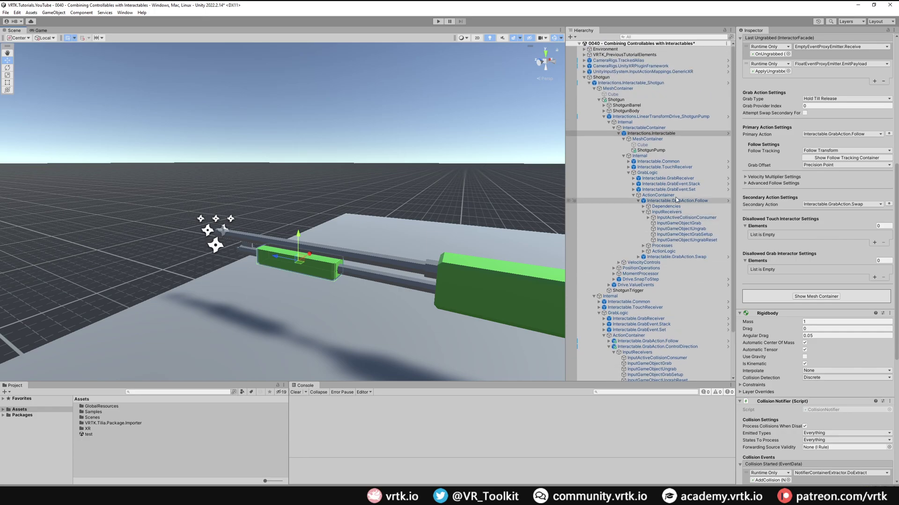
click(628, 85)
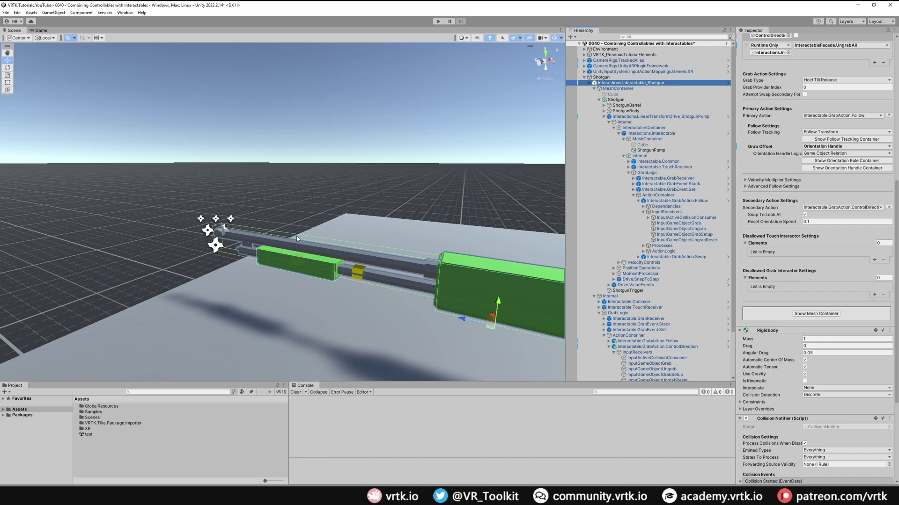
Duplicate the Shotgun object, with the two shotguns spaced apart on the table, and name the copy ShotgunNoNesting
click(589, 83)
key(f)
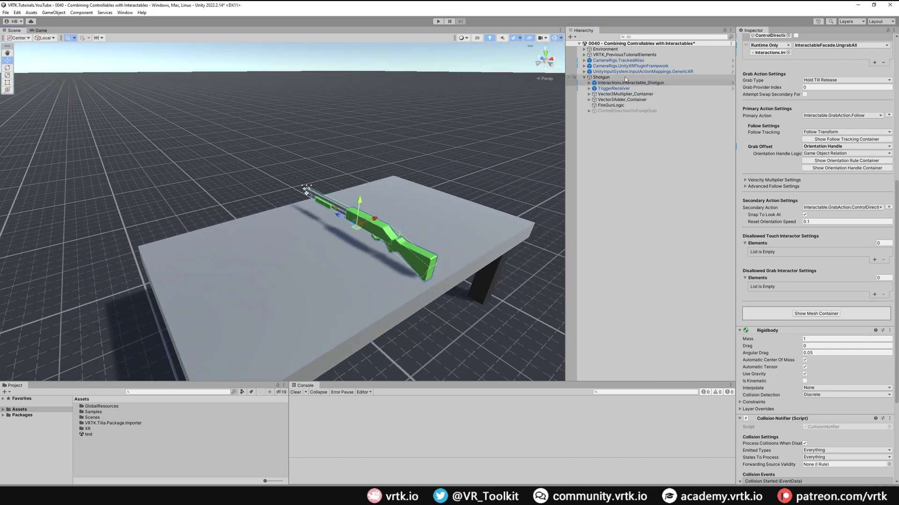
click(584, 77)
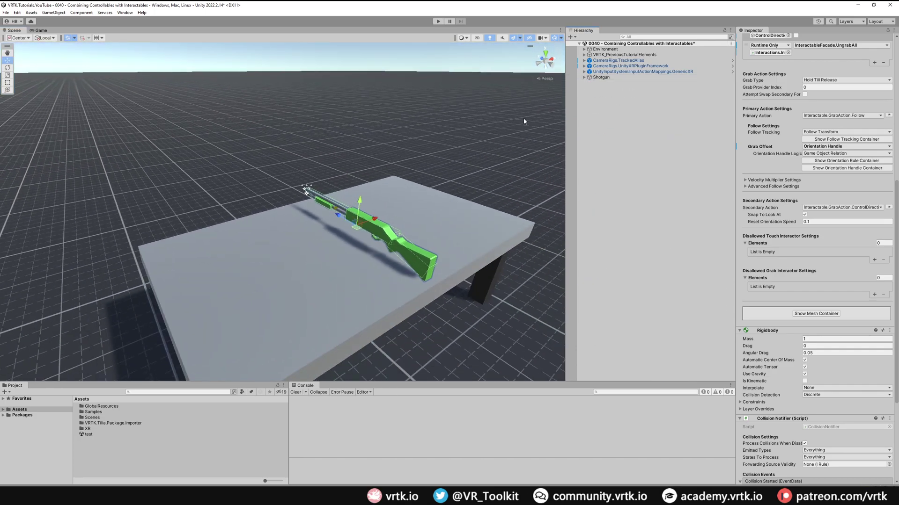
drag(370, 226, 419, 206)
click(602, 77)
key(ctrl+d)
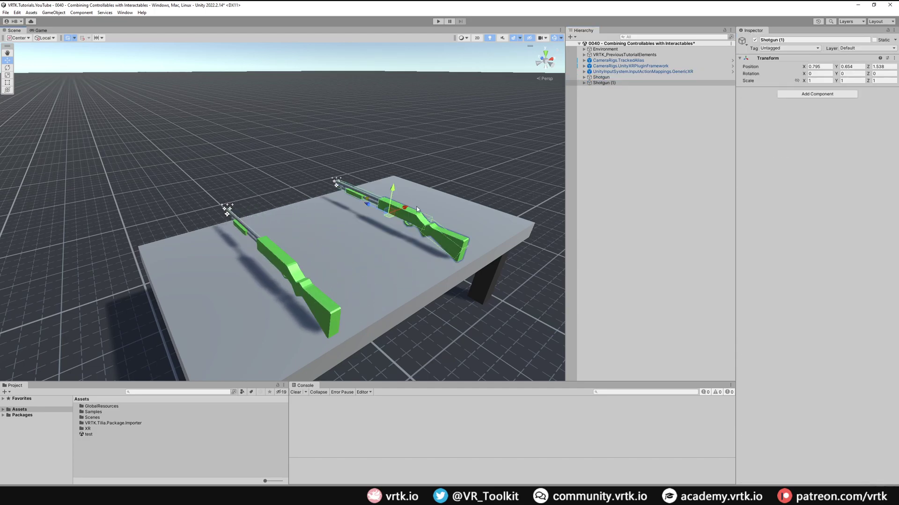
click(621, 83)
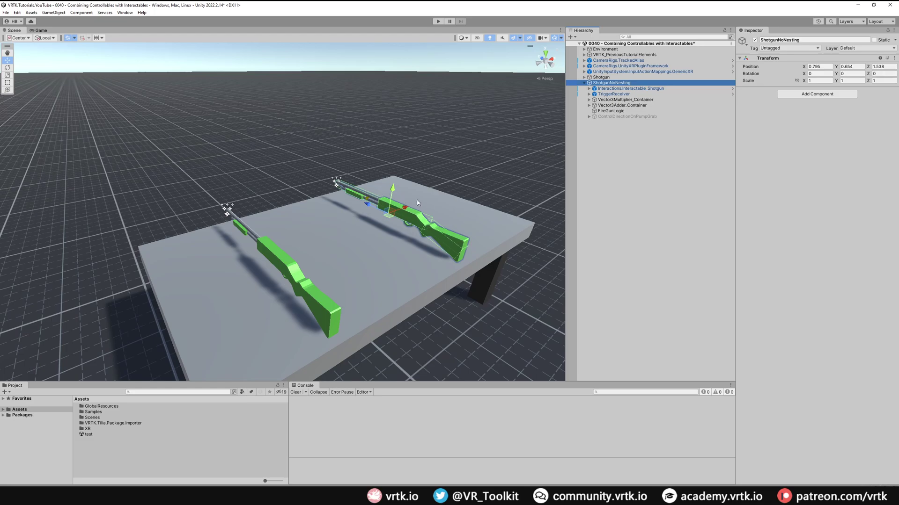
Add a Tilia Mutators.ObjectFollower prefab as a child of ShotgunNoNesting
right_click(611, 84)
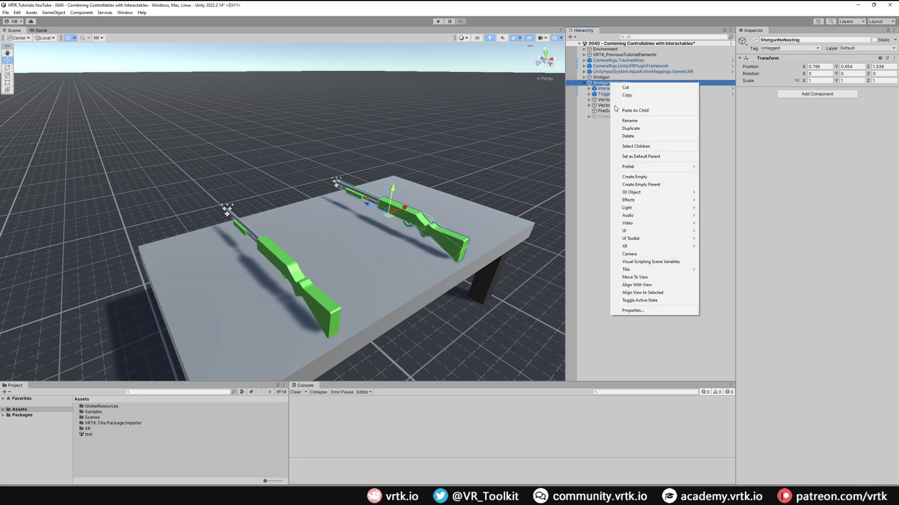
mouse_move(674, 270)
mouse_move(730, 273)
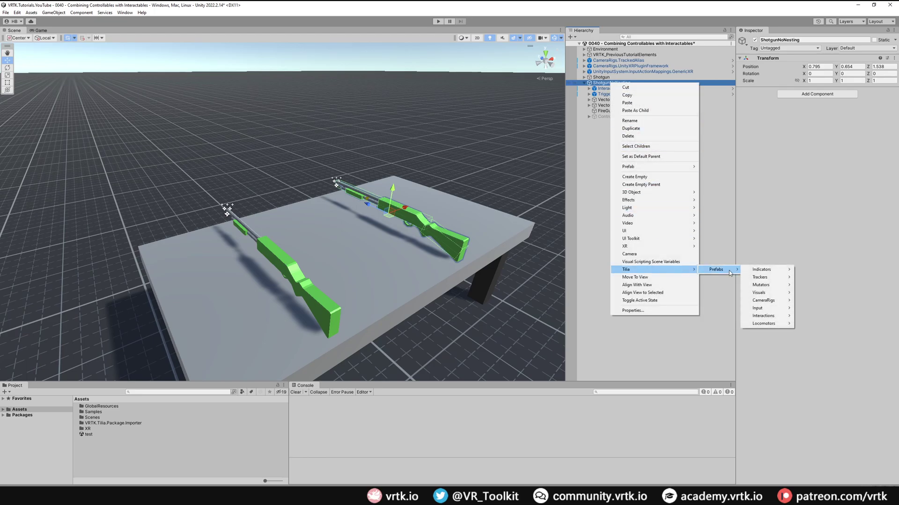
mouse_move(760, 285)
click(827, 293)
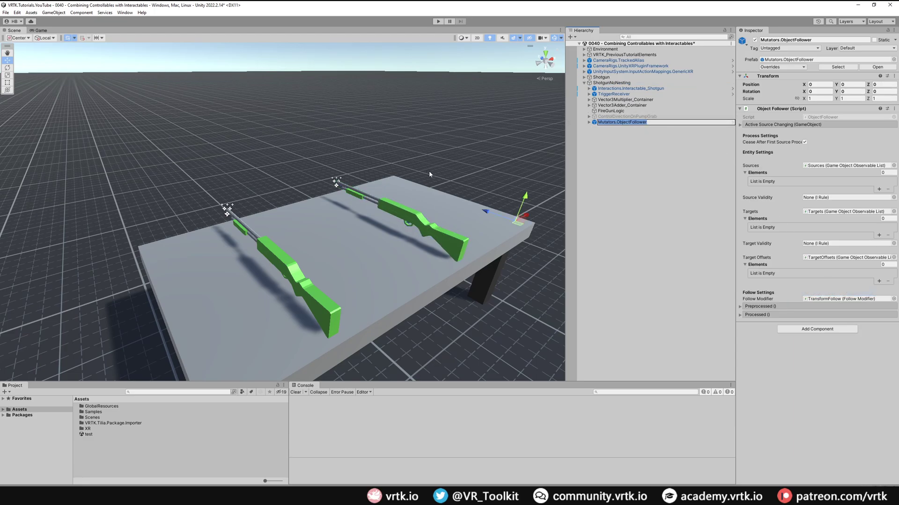
Move Interactions.LinearTransformDrive_ShotgunPump out of the shotgun interactable's mesh to be a direct child of ShotgunNoNesting
right_drag(429, 170, 235, 225)
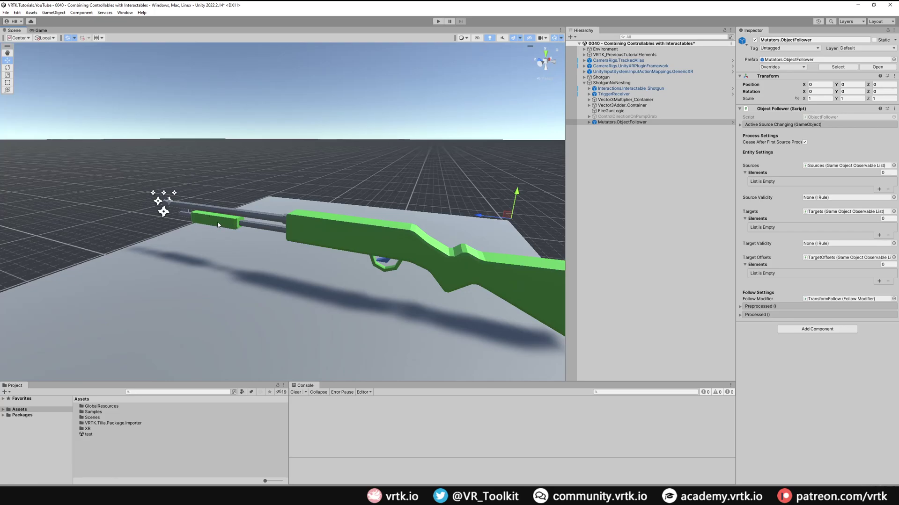
click(218, 225)
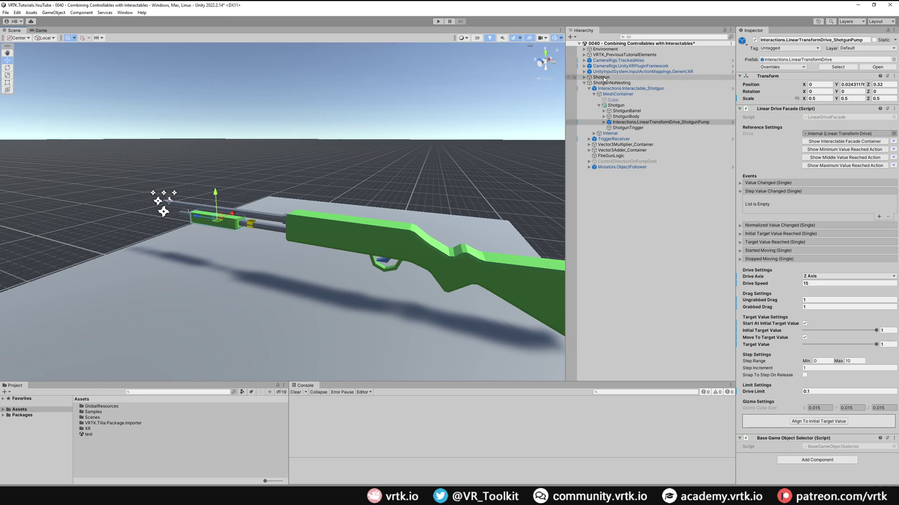
drag(641, 121, 608, 87)
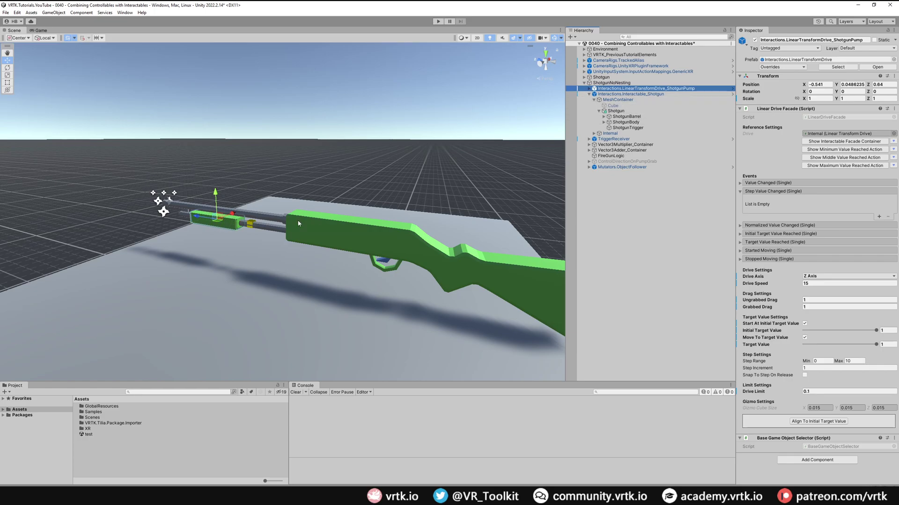
Duplicate the drive's ShotgunPump mesh and place the copy in the shotgun interactable's Shotgun mesh, between ShotgunBody and ShotgunTrigger
click(226, 229)
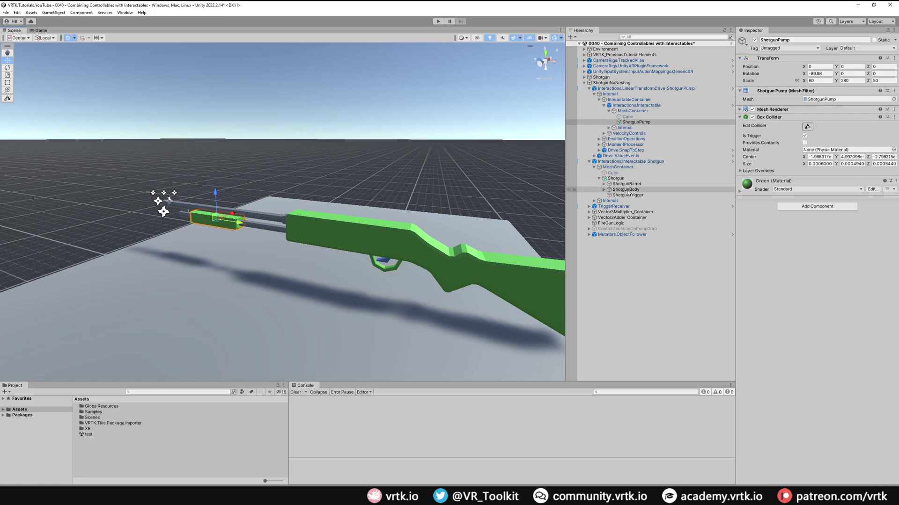
click(648, 122)
key(ctrl+d)
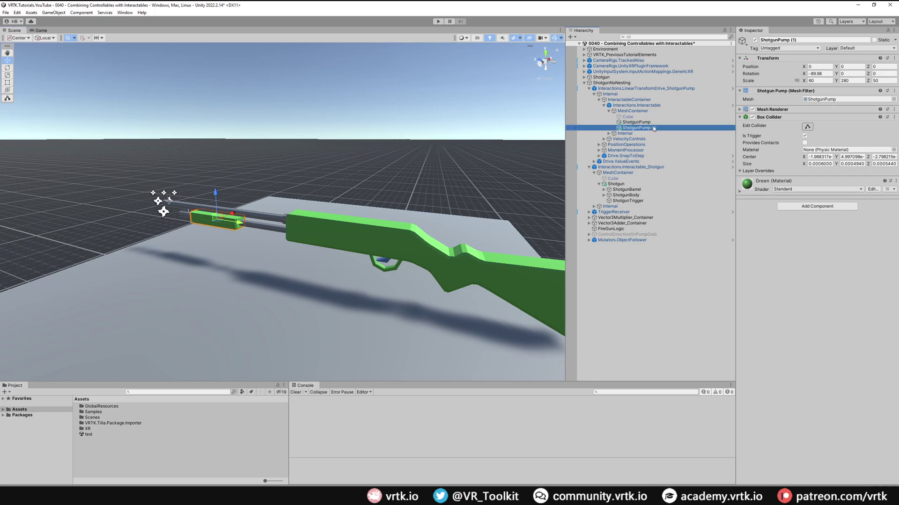
drag(654, 129, 645, 196)
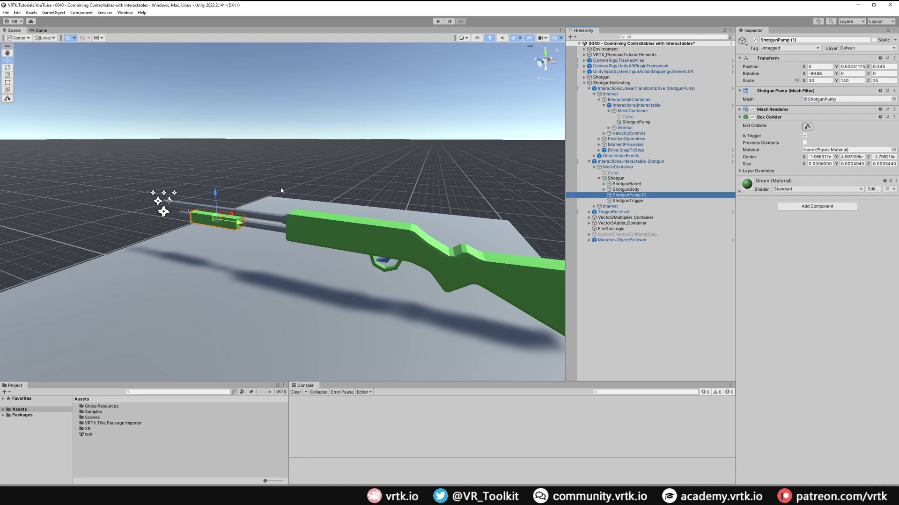
Disable the Mesh Renderer and Box Collider on the copied ShotgunPump (1)
click(752, 110)
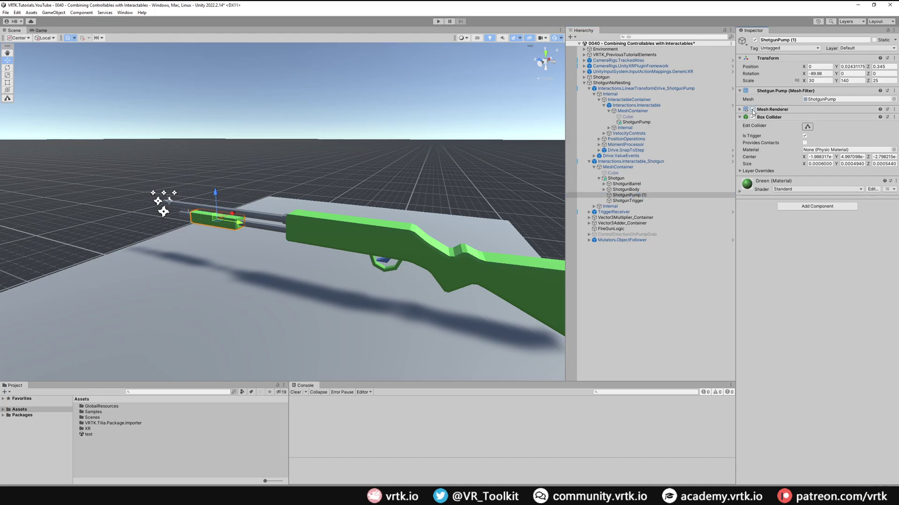
click(752, 118)
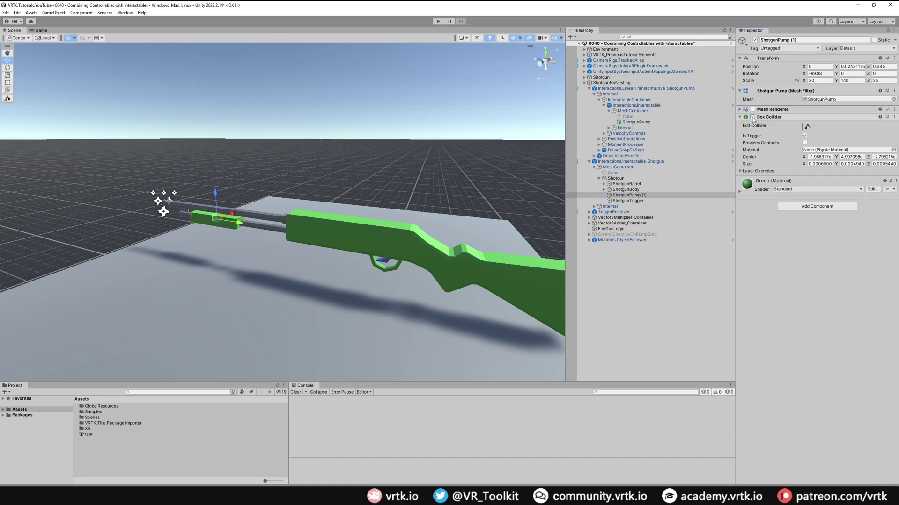
click(680, 89)
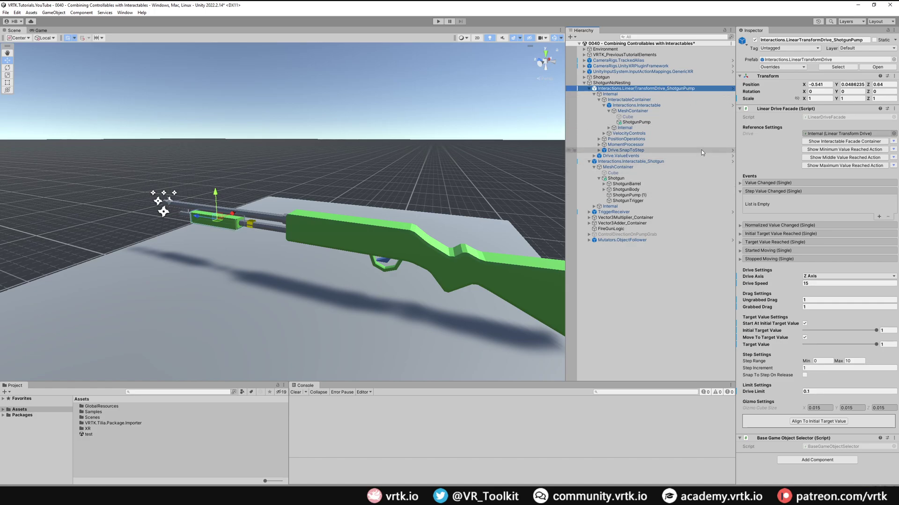
Set the shotgun pump drive's Initial Target Value to 0.5 and align the drive to that value
click(889, 331)
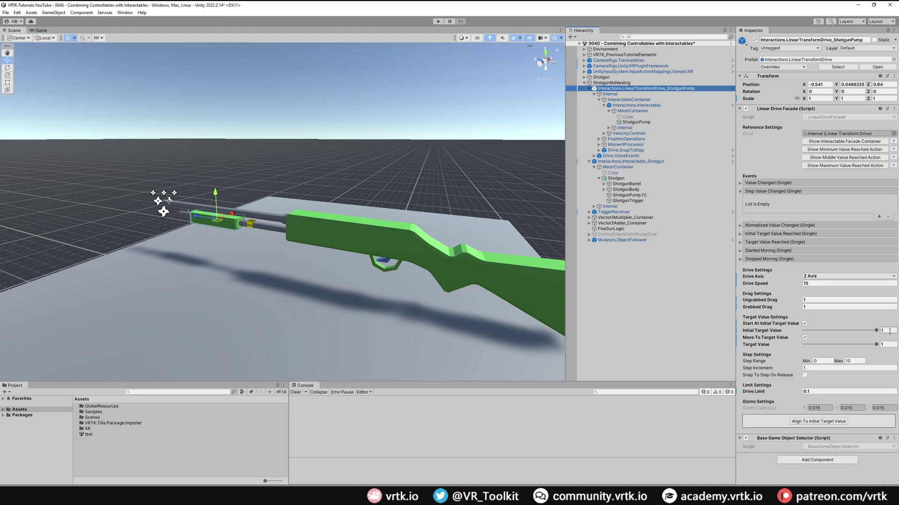
text(0.5)
click(823, 422)
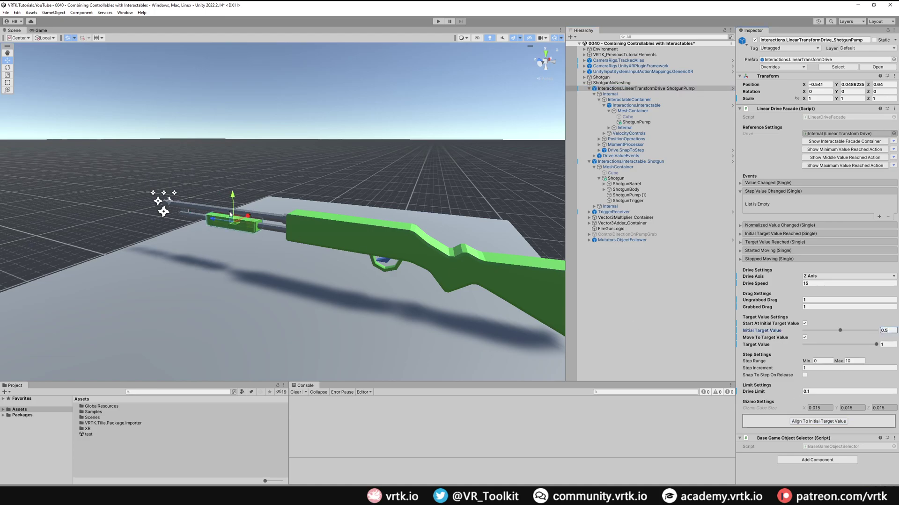
Move ShotgunPump (1) along the barrel to Z position 0.3172, matching the pump, and return the drive's Initial Target Value to 1
click(629, 195)
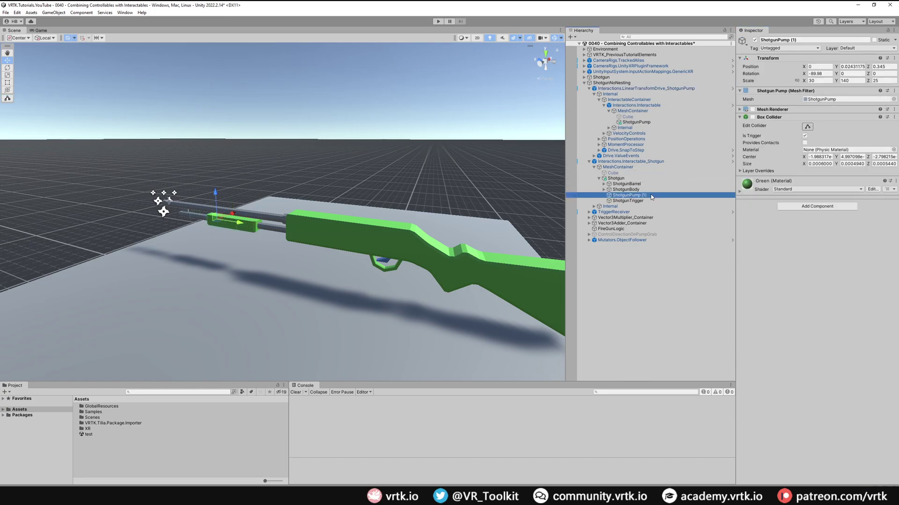
drag(234, 223, 259, 232)
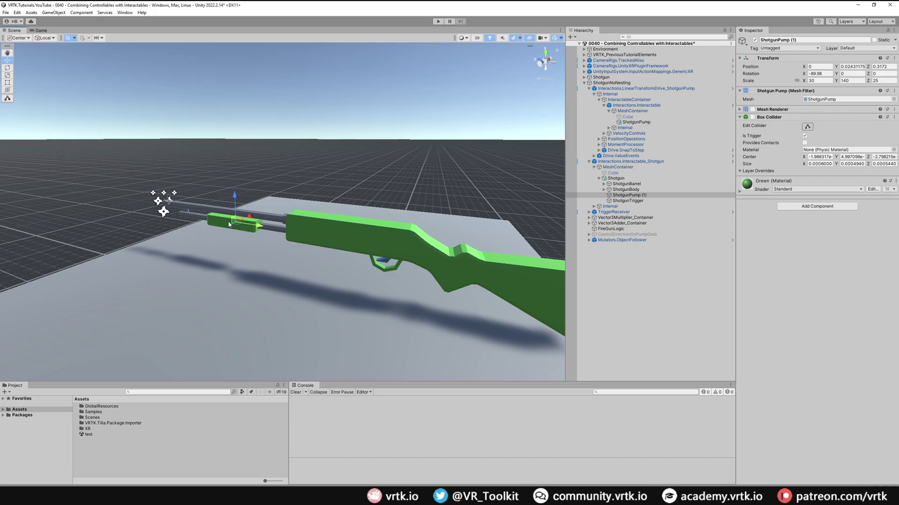
click(709, 89)
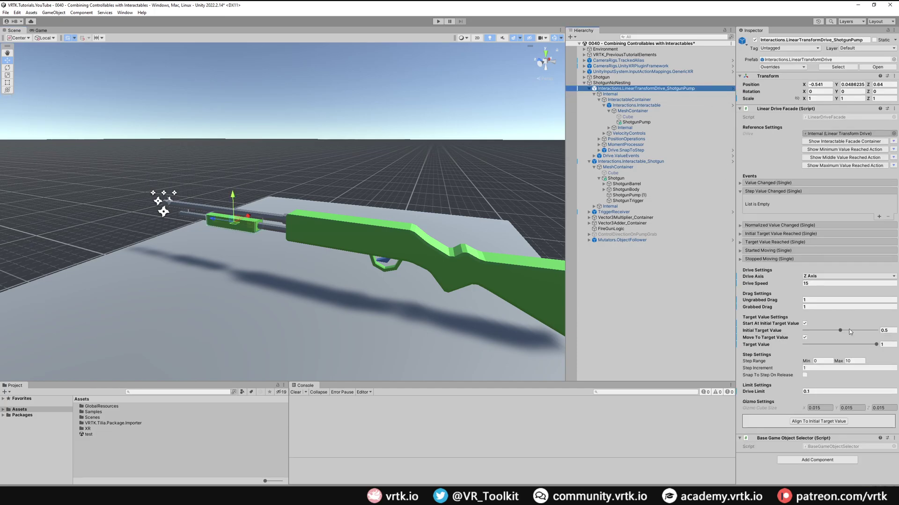
drag(841, 331, 877, 330)
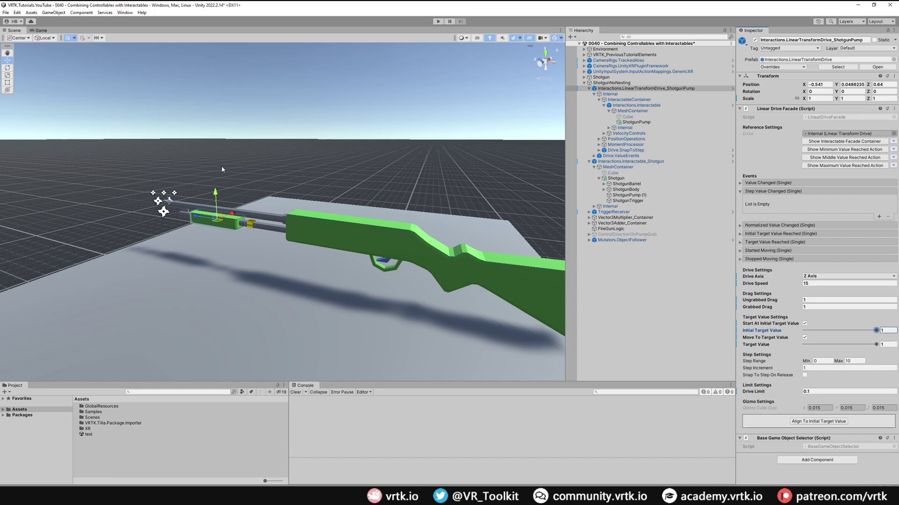
Give Mutators.ObjectFollower ShotgunPump (1) as its source and Interactions.LinearTransformDrive_ShotgunPump as its target
click(636, 241)
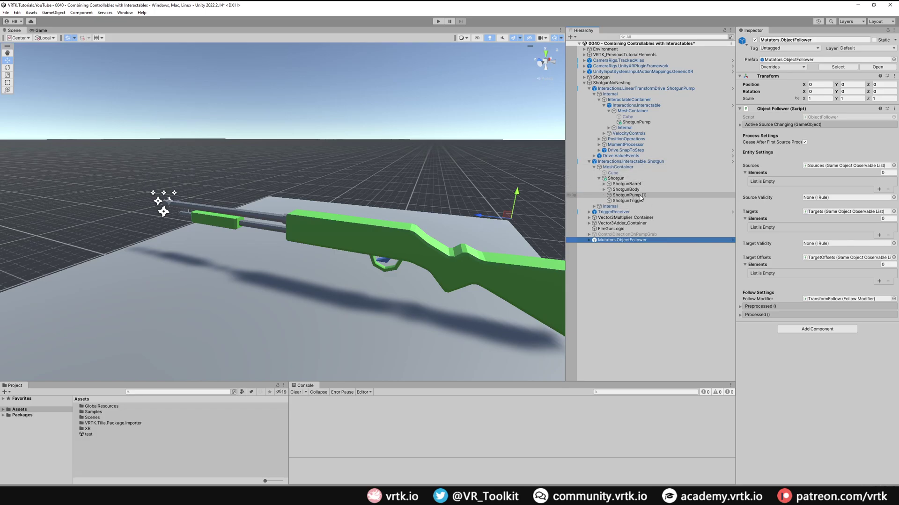
drag(639, 196, 770, 182)
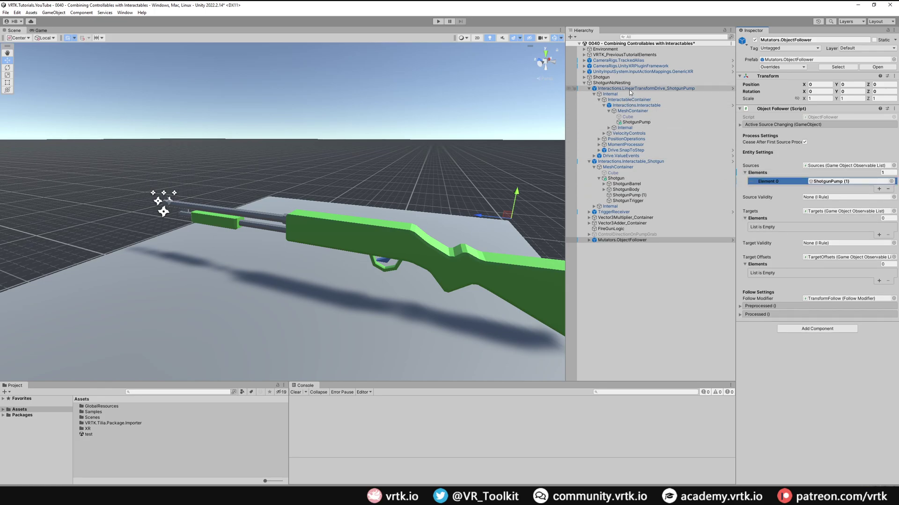
drag(629, 88, 837, 219)
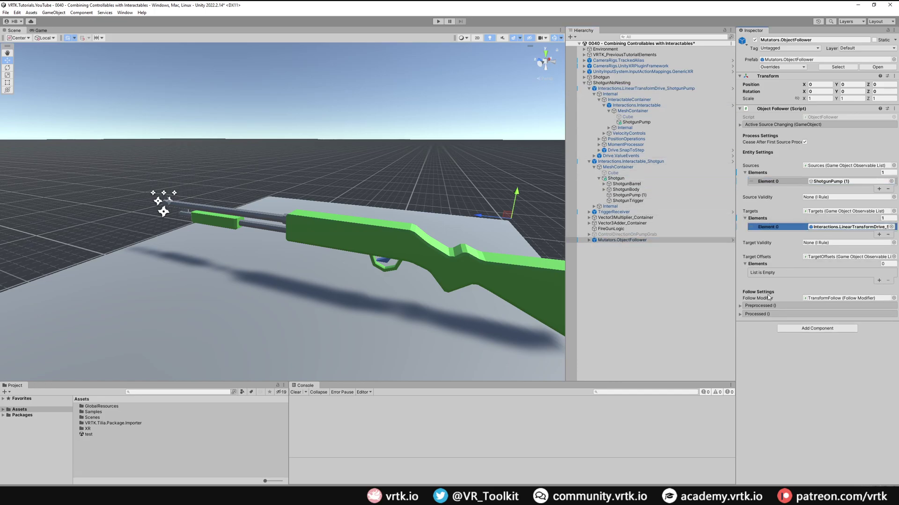
Deactivate the Scale object under TransformFollow in the object follower's FollowModifier
click(589, 241)
click(589, 240)
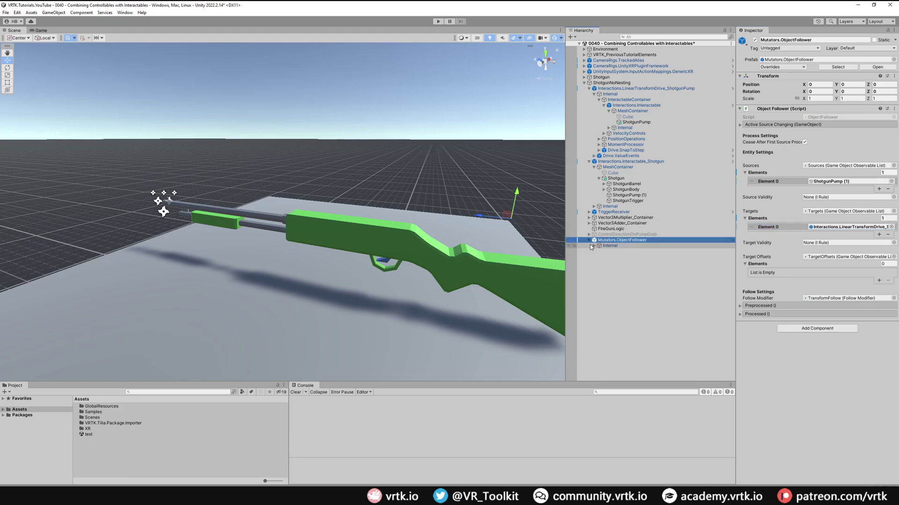
click(593, 246)
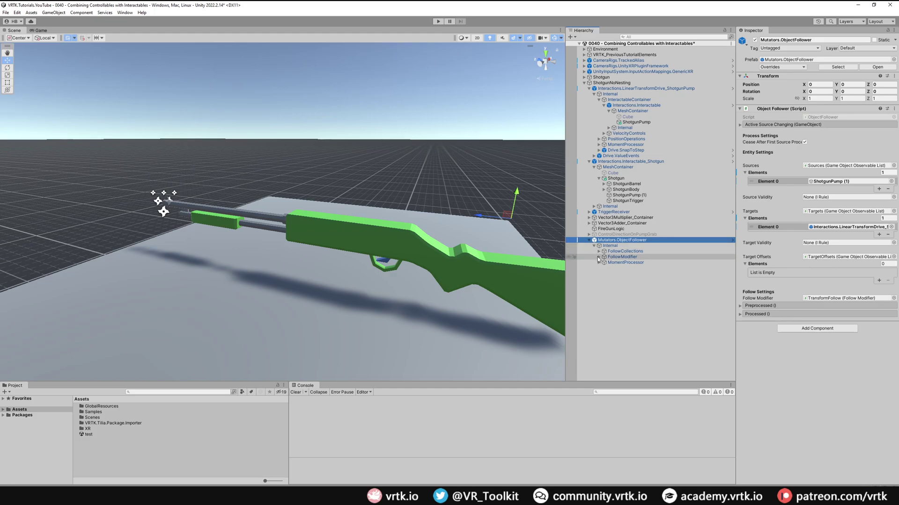
click(598, 257)
click(604, 263)
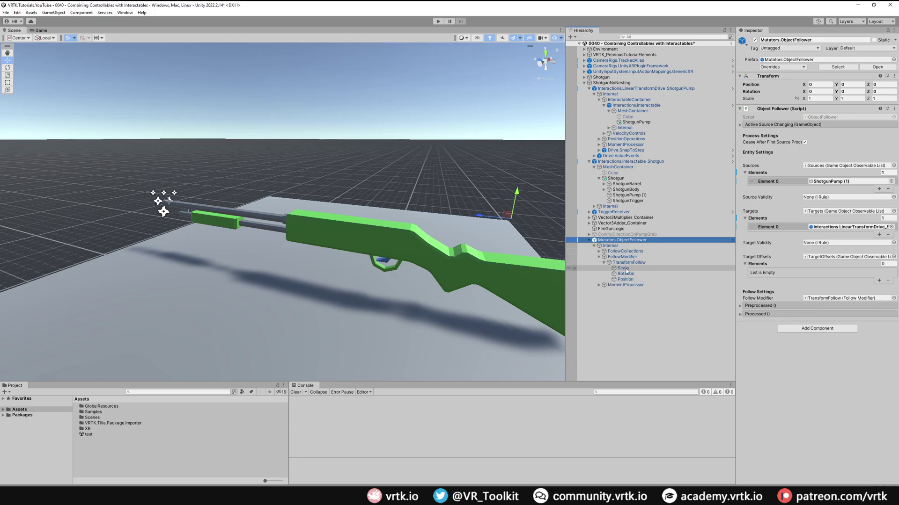
click(625, 269)
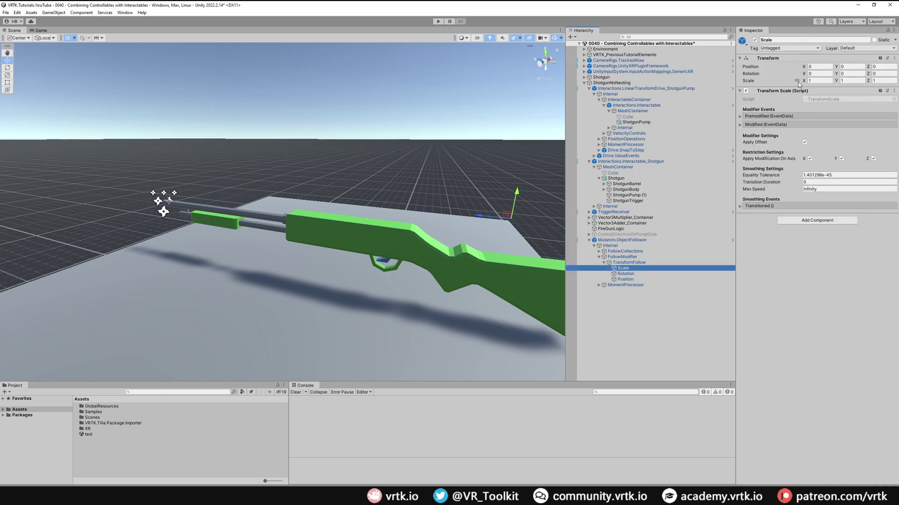
click(755, 41)
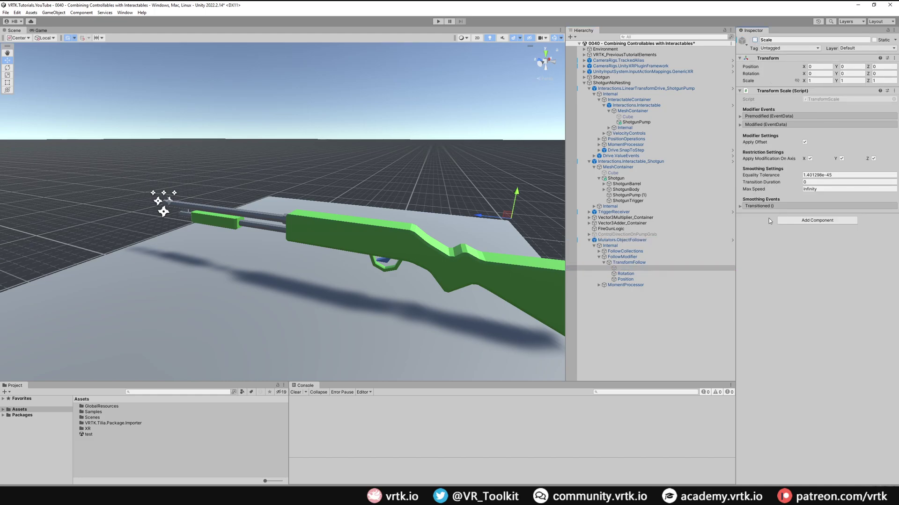
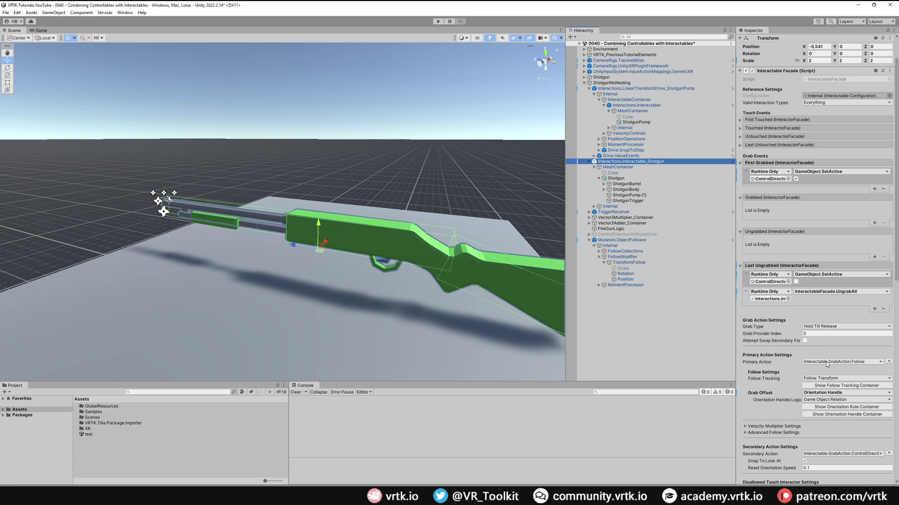
Add the object follower's MomentProcessor as a second process on FollowTransform in the shotgun's Interactable.GrabAction.Follow
click(890, 363)
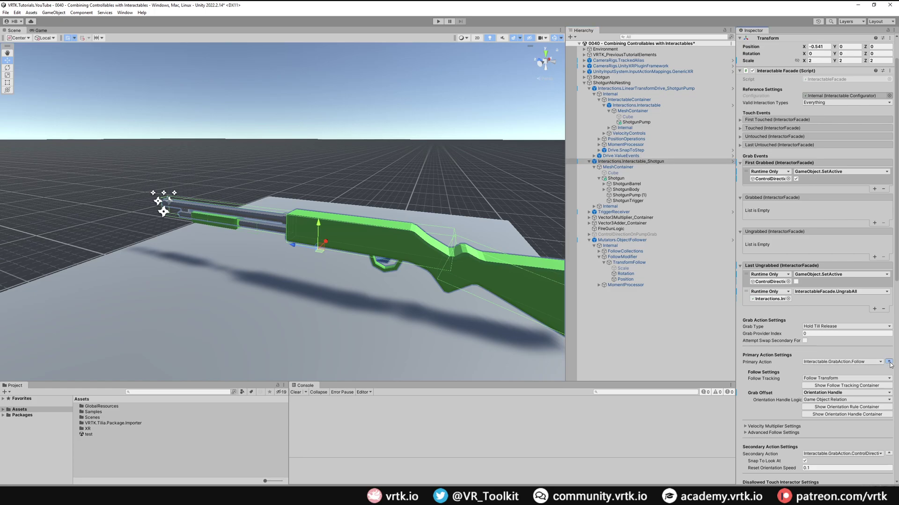
click(660, 252)
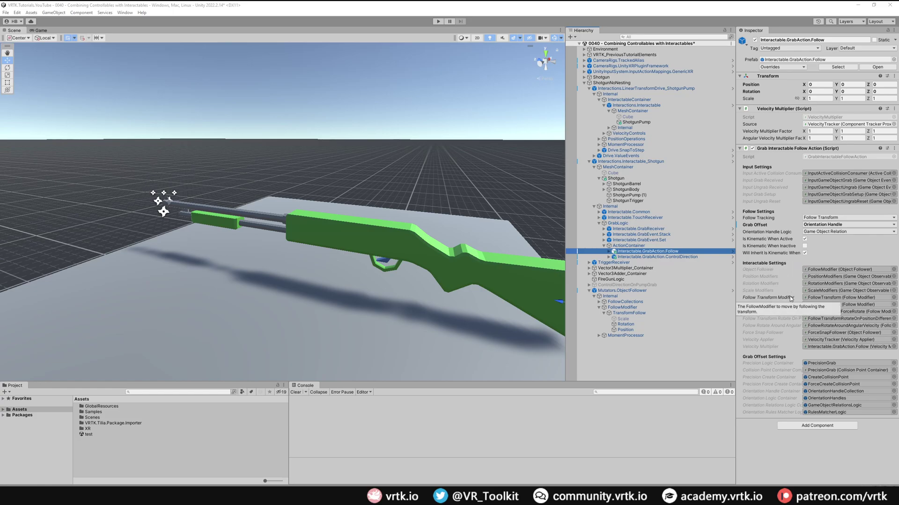
click(829, 299)
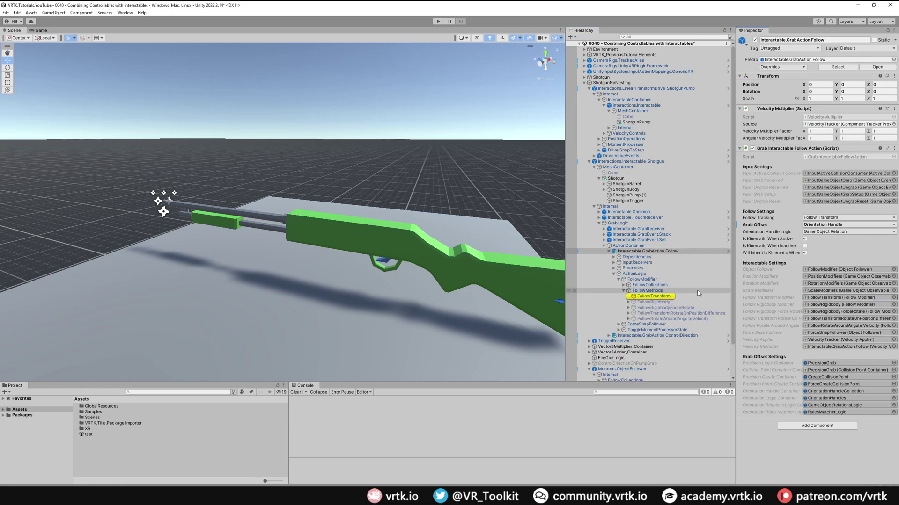
click(667, 298)
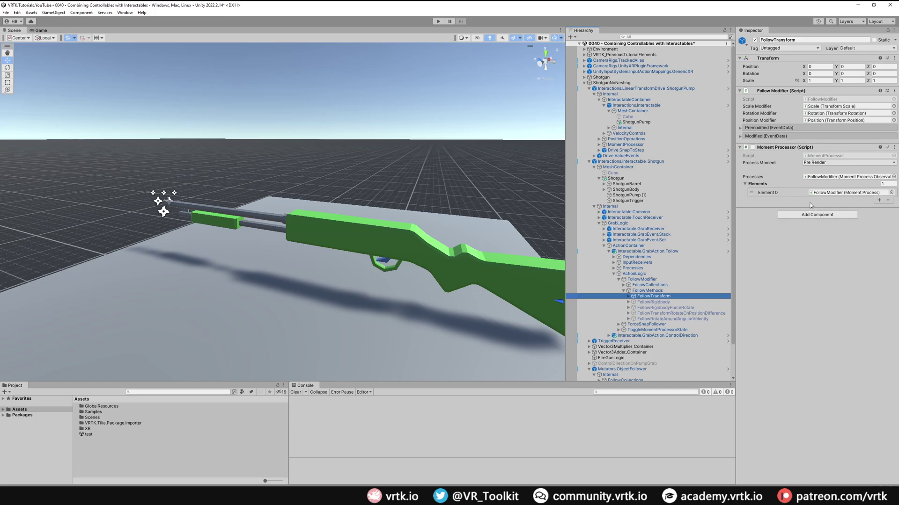
scroll(630, 352, down, 2)
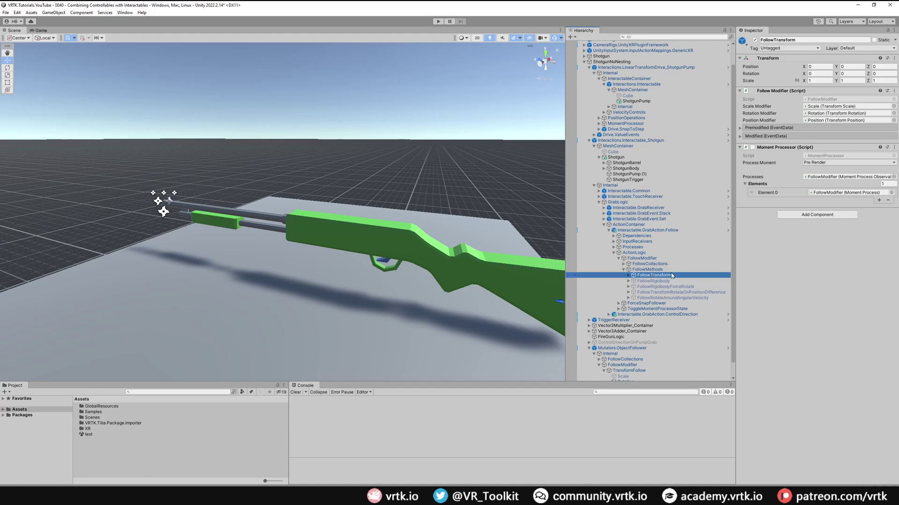
click(879, 200)
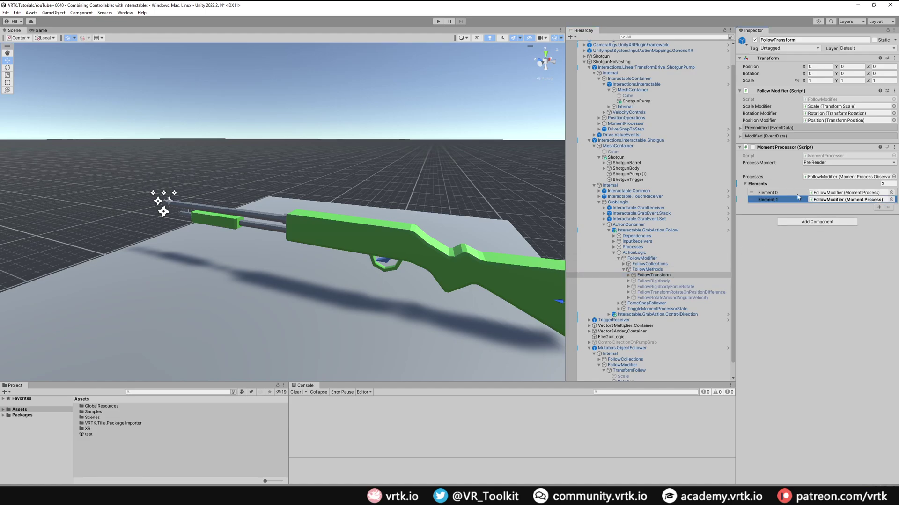
scroll(670, 300, down, 2)
click(635, 378)
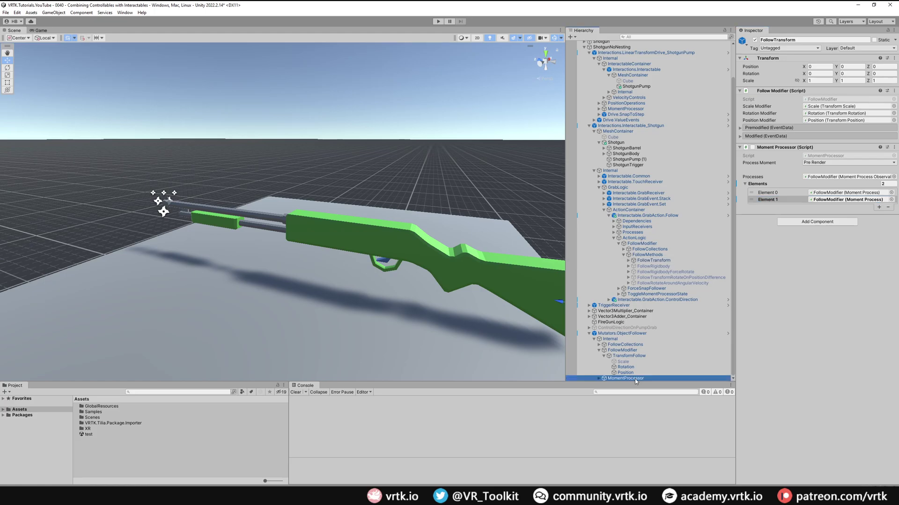
drag(634, 378, 836, 202)
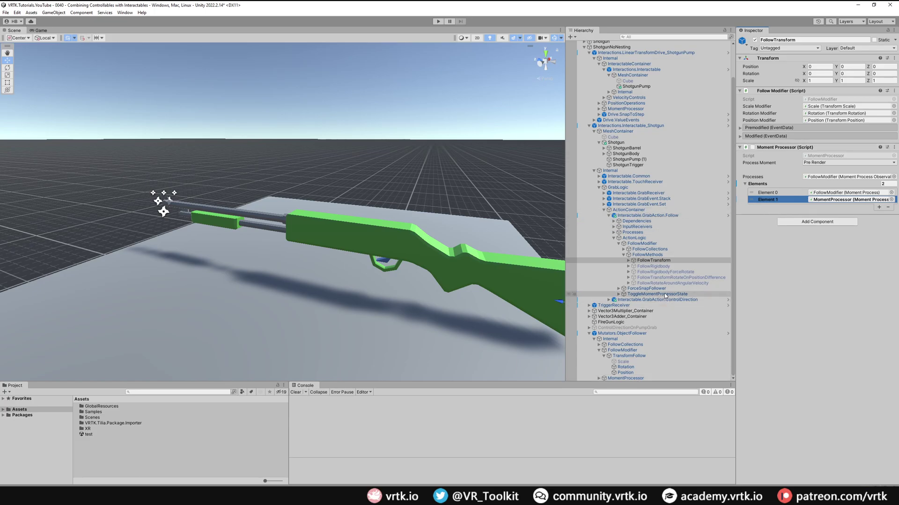
Add the follower's MomentProcessor as a second process in the Moment Processor on DirectionModifier, inside the shotgun's Interactable.GrabAction.ControlDirection
click(609, 215)
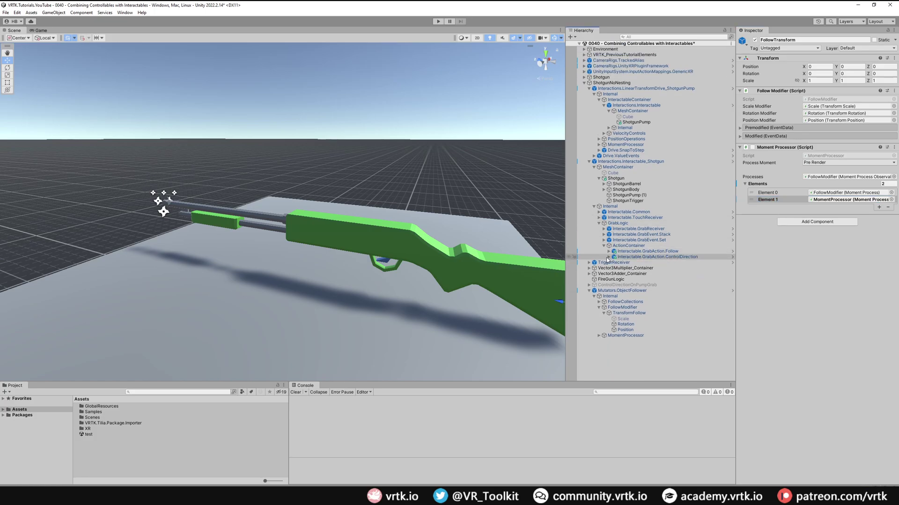
click(608, 257)
click(627, 257)
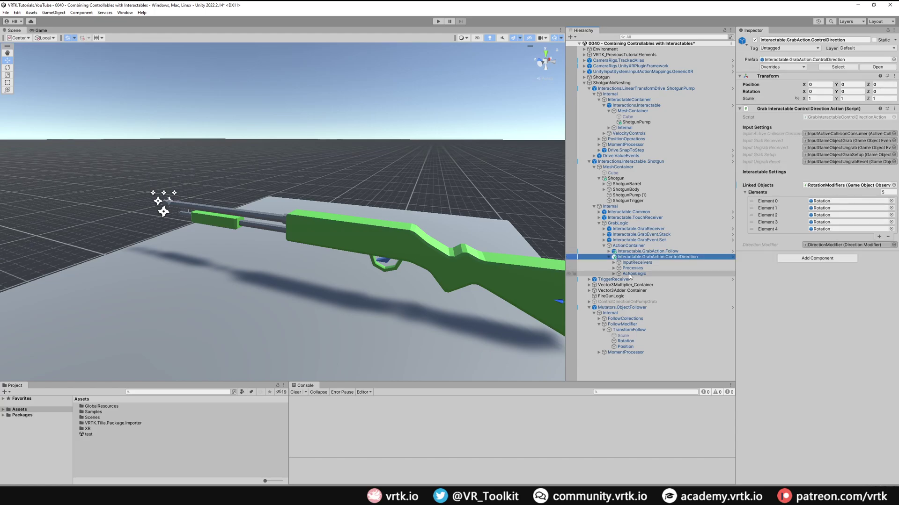
click(613, 274)
click(643, 280)
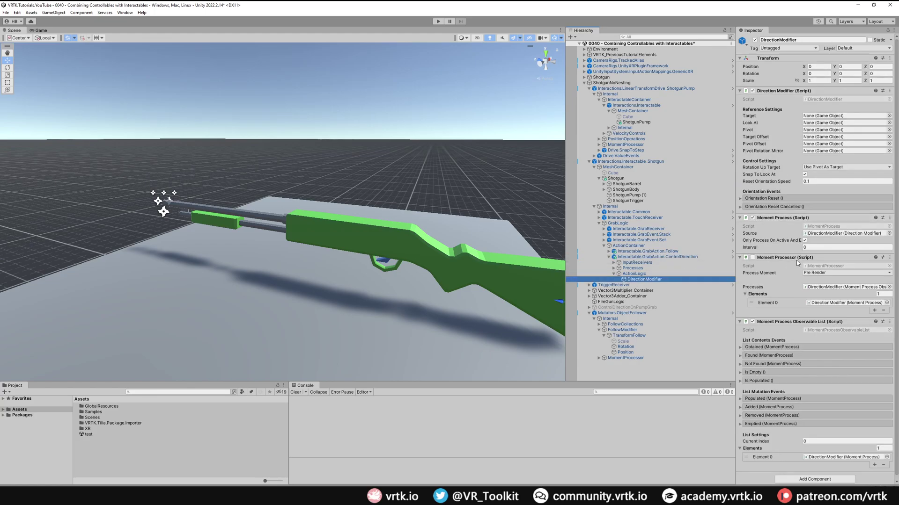
click(873, 311)
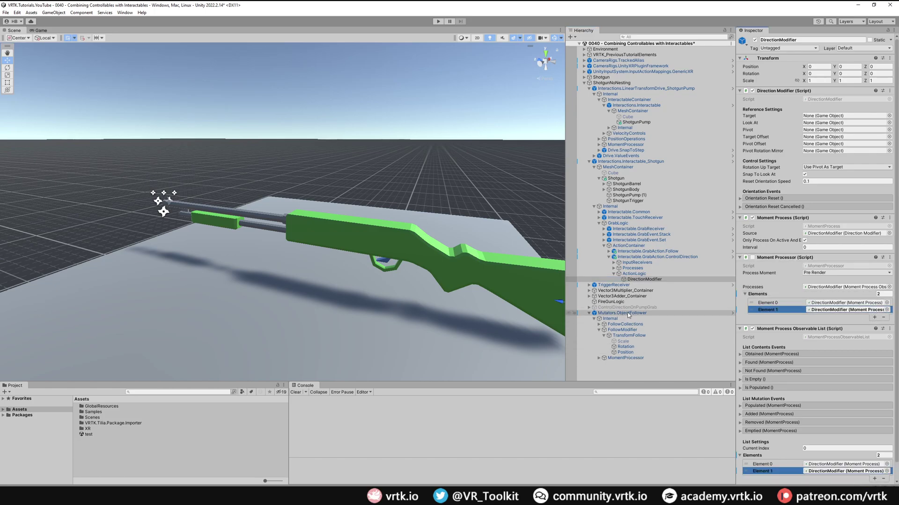
drag(627, 314, 840, 312)
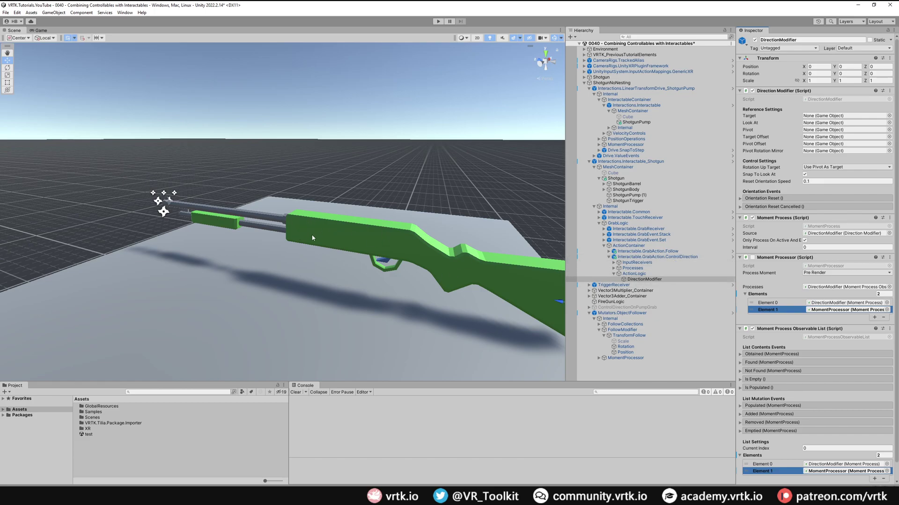
key(ctrl+z)
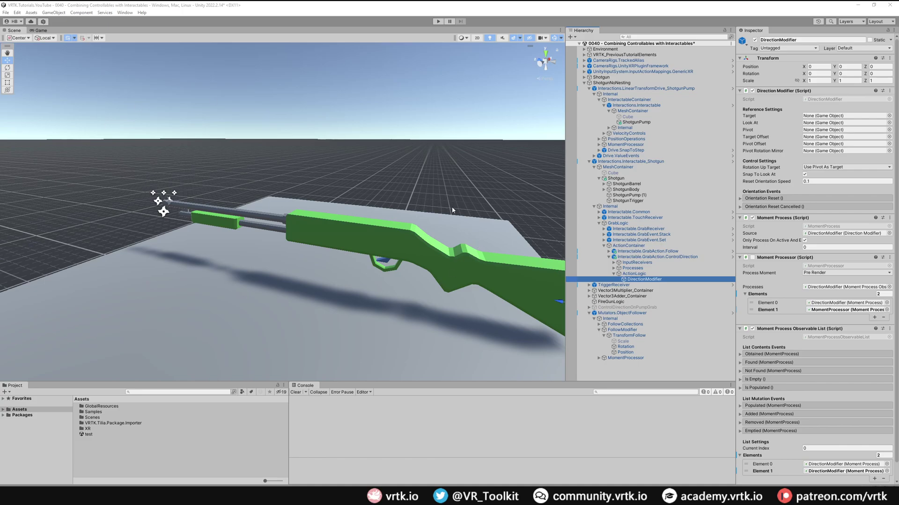
Compare the rotations of the pump drive and ShotgunPump (1), and set the drive's X rotation to -90
click(678, 89)
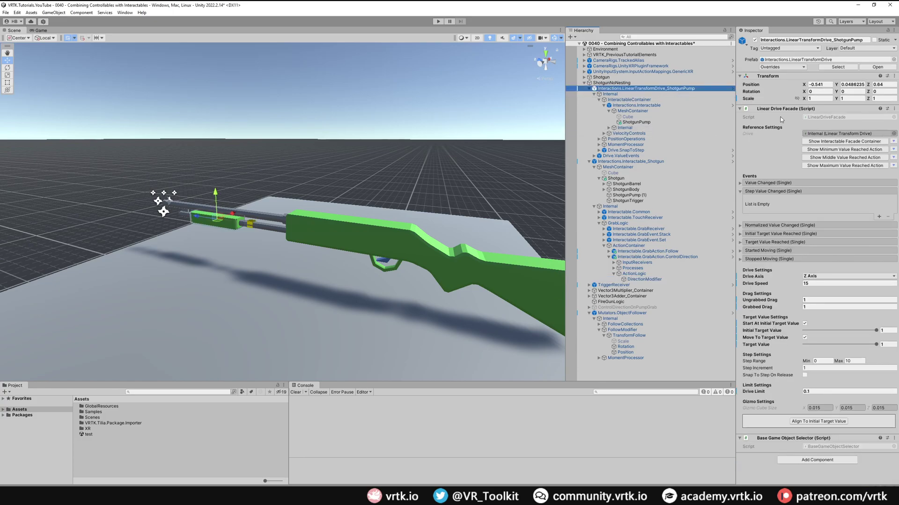
click(637, 195)
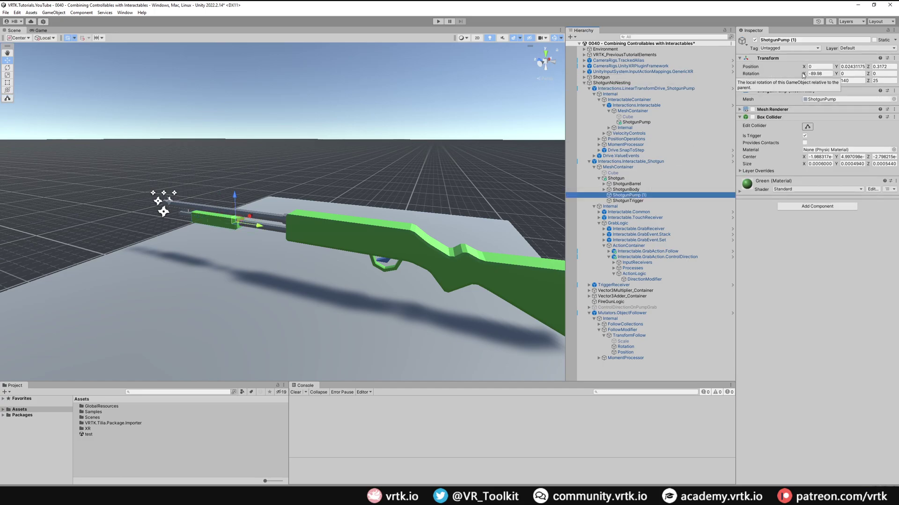
click(674, 91)
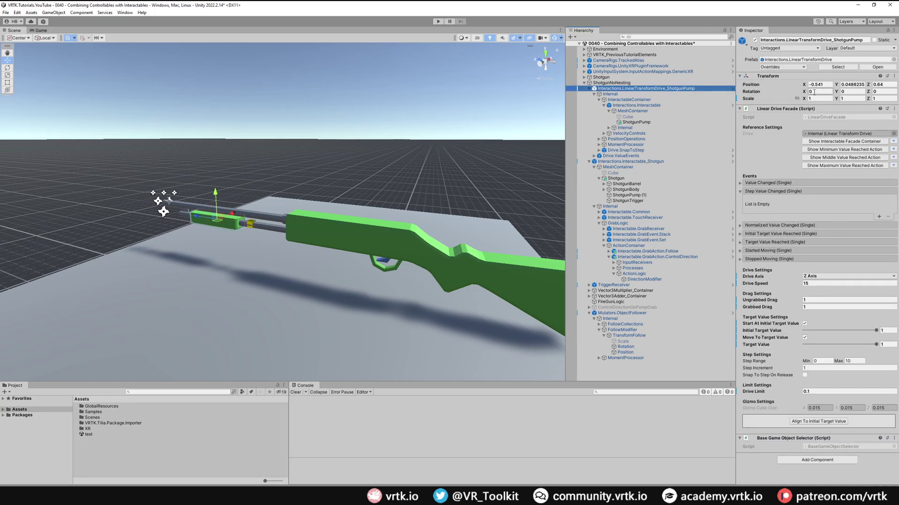
click(814, 91)
text(-90)
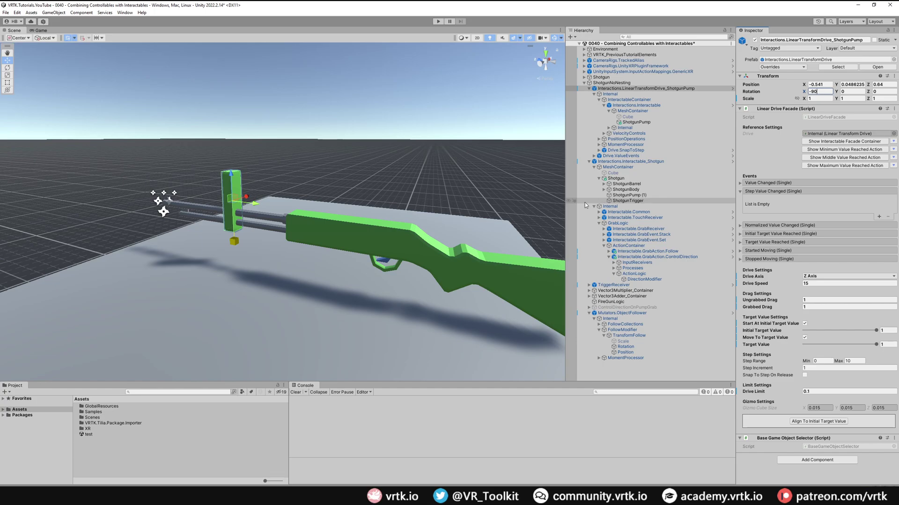
Set the X rotation of ShotgunPump (1) in the shotgun interactable's mesh to 90
click(642, 196)
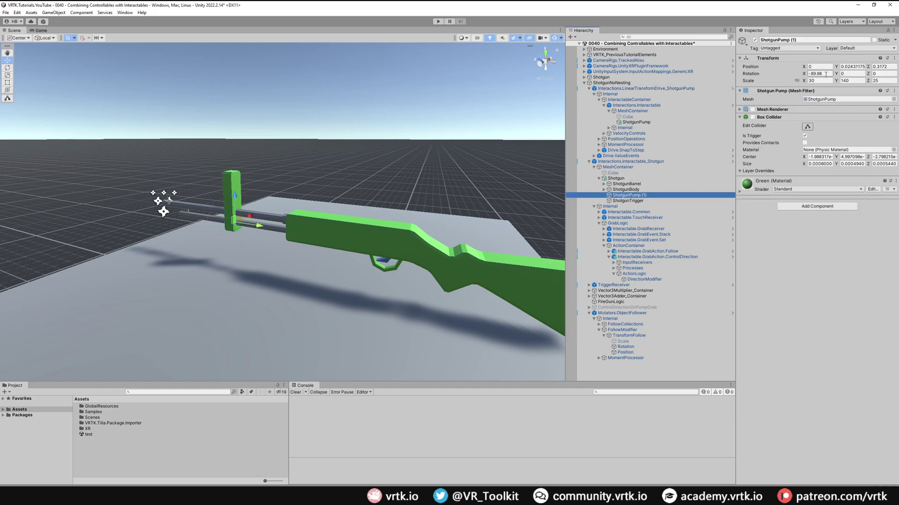
click(826, 73)
text(90)
key(Return)
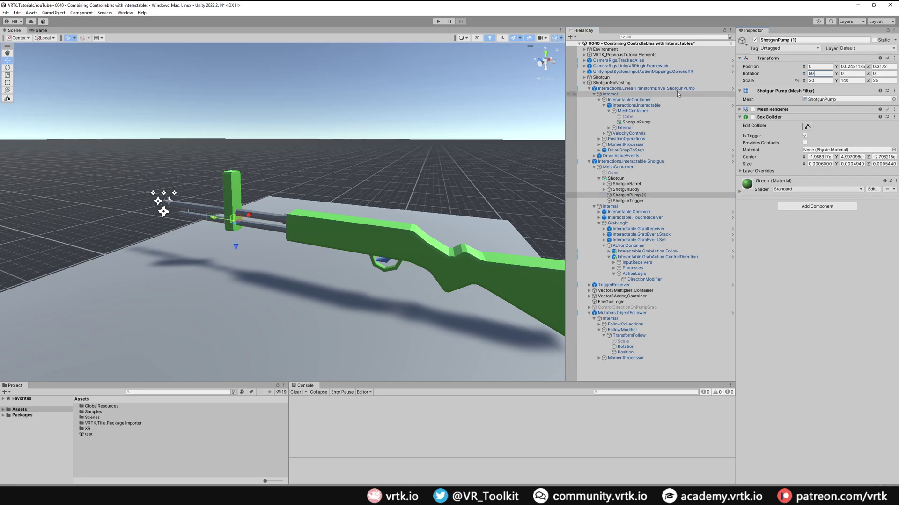
Correct the X rotation of the ShotgunPump mesh inside the linear drive's MeshContainer so the pump lies parallel to the barrel
click(648, 122)
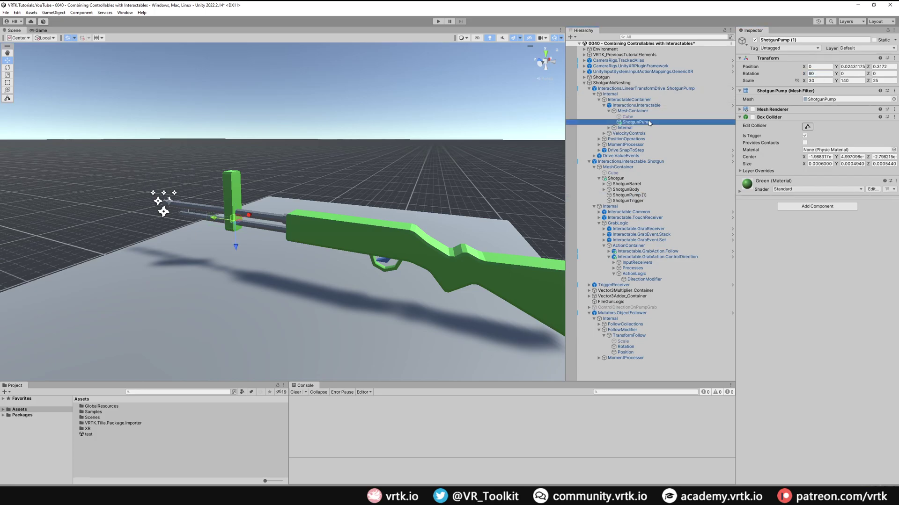
click(820, 73)
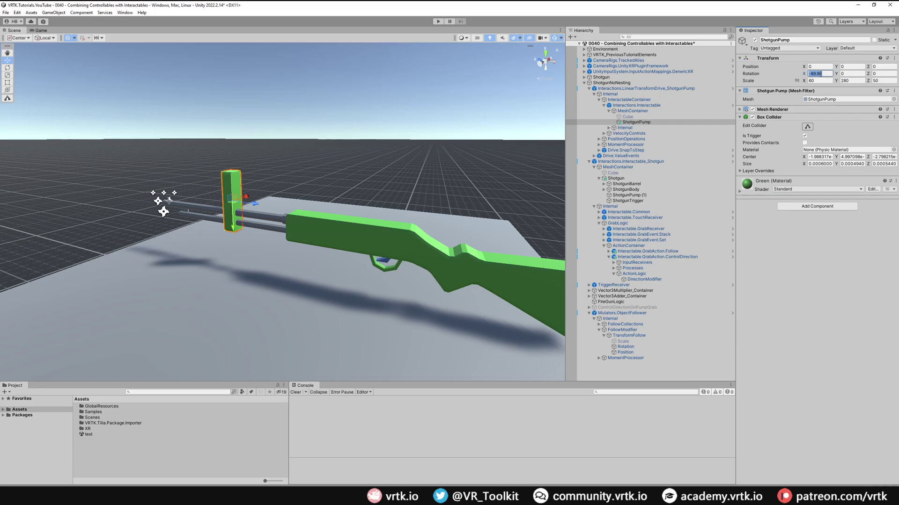
text(90)
key(Return)
Set the Z position of Interactions.Interactable inside the pump's linear drive to 0
click(636, 105)
click(874, 84)
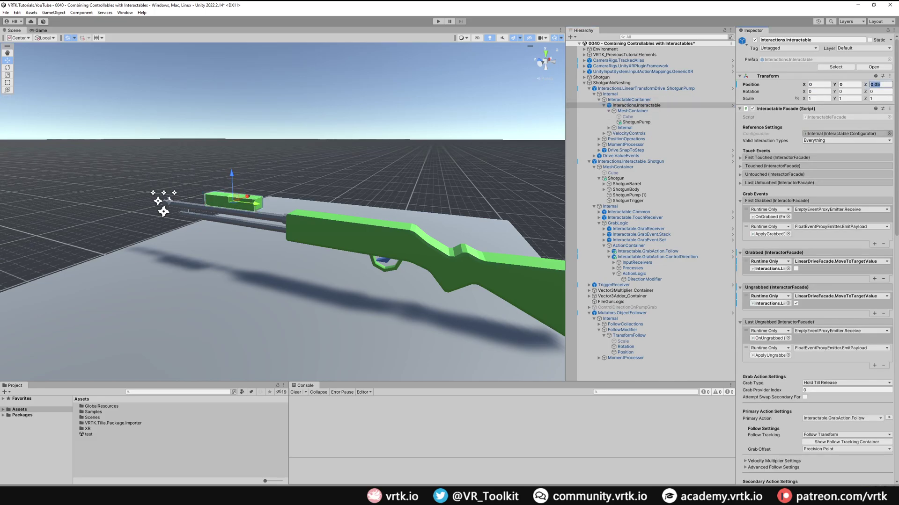
text(0)
key(Return)
Set the Drive Axis of Interactions.LinearTransformDrive_ShotgunPump to Y Axis
click(666, 89)
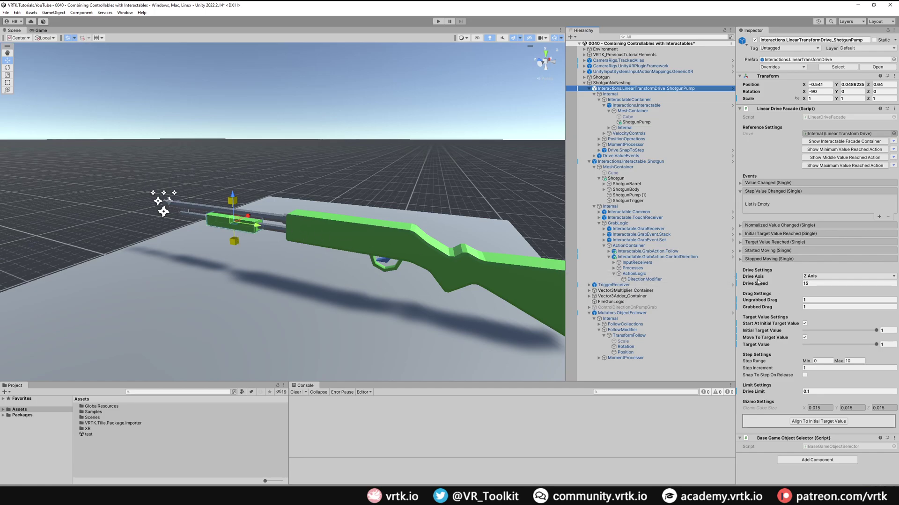
click(823, 276)
click(820, 286)
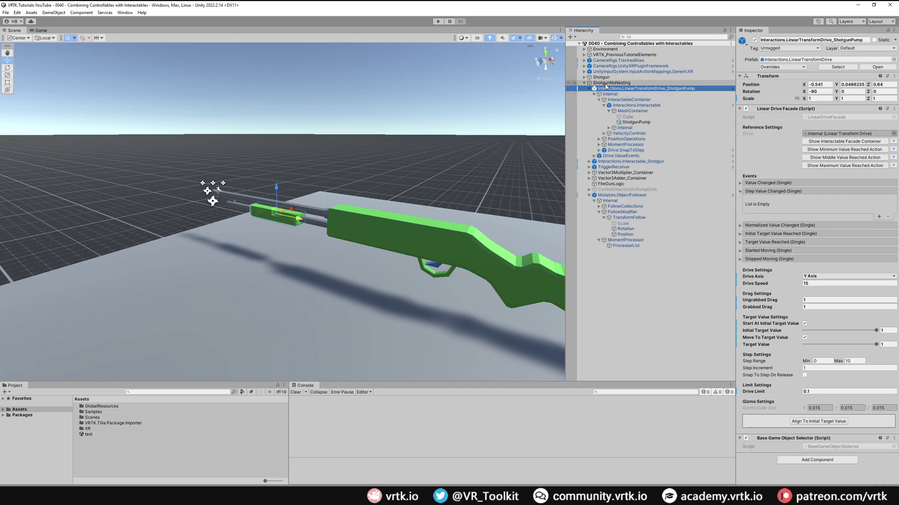
Collapse the ShotgunNoNesting hierarchy and run the scene in Play mode to test the non-nested shotgun
click(584, 83)
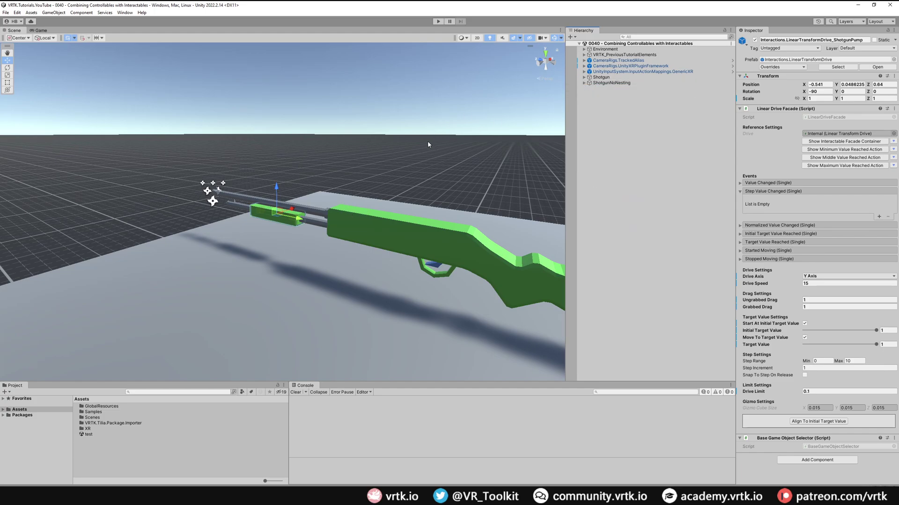
alt+drag(428, 141, 427, 142)
key(ctrl+p)
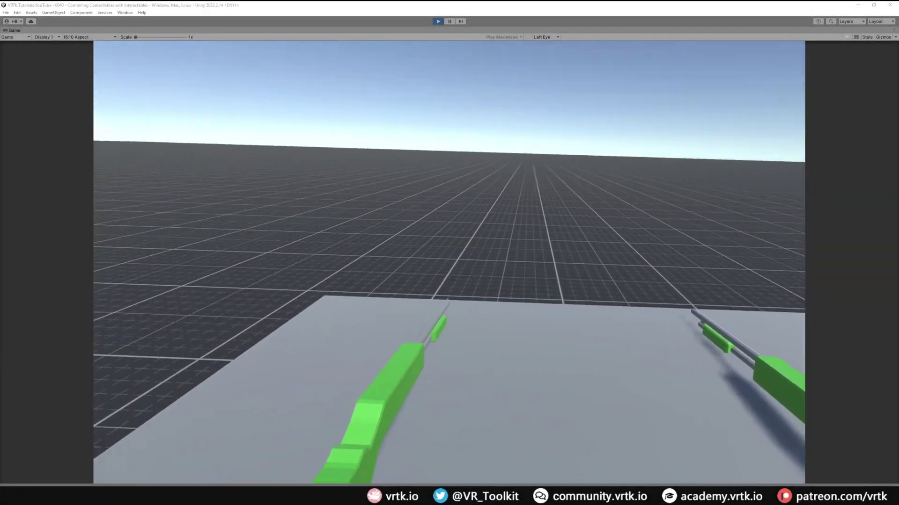